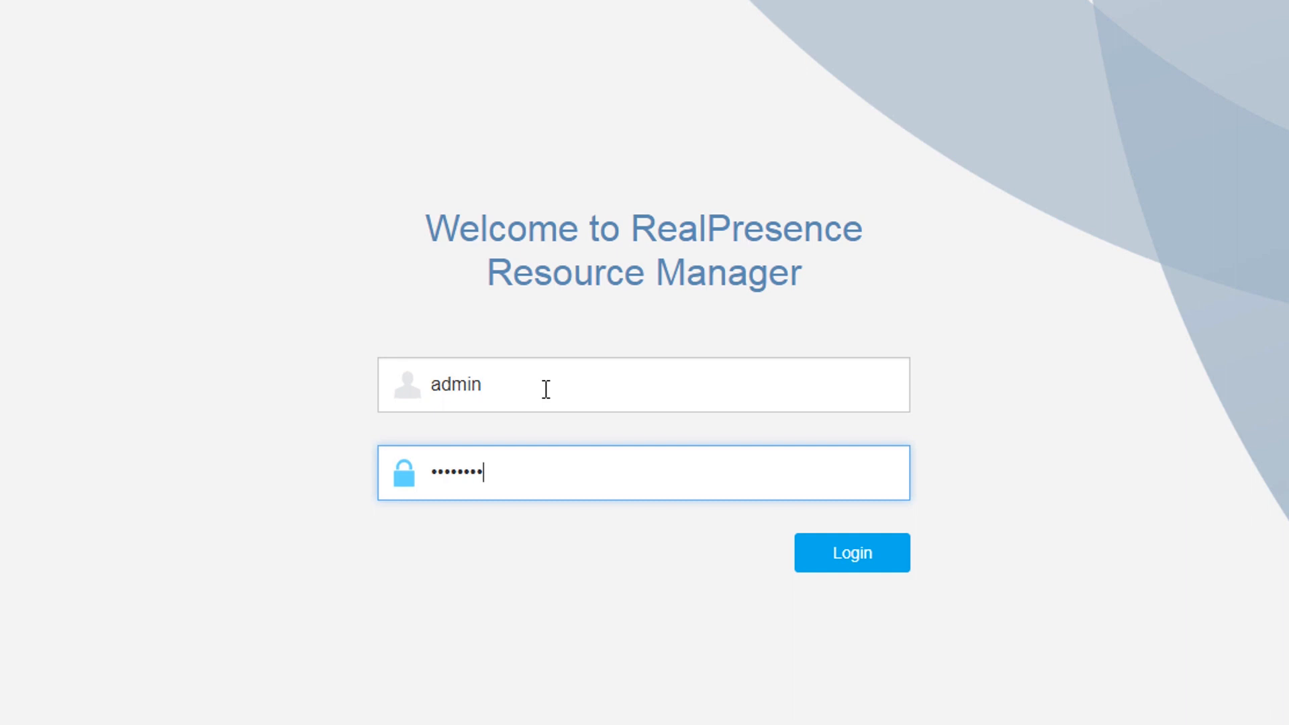
- Log in to the resource manager and open the dynamic management Provisioning Profiles list for endpoints
key(Return)
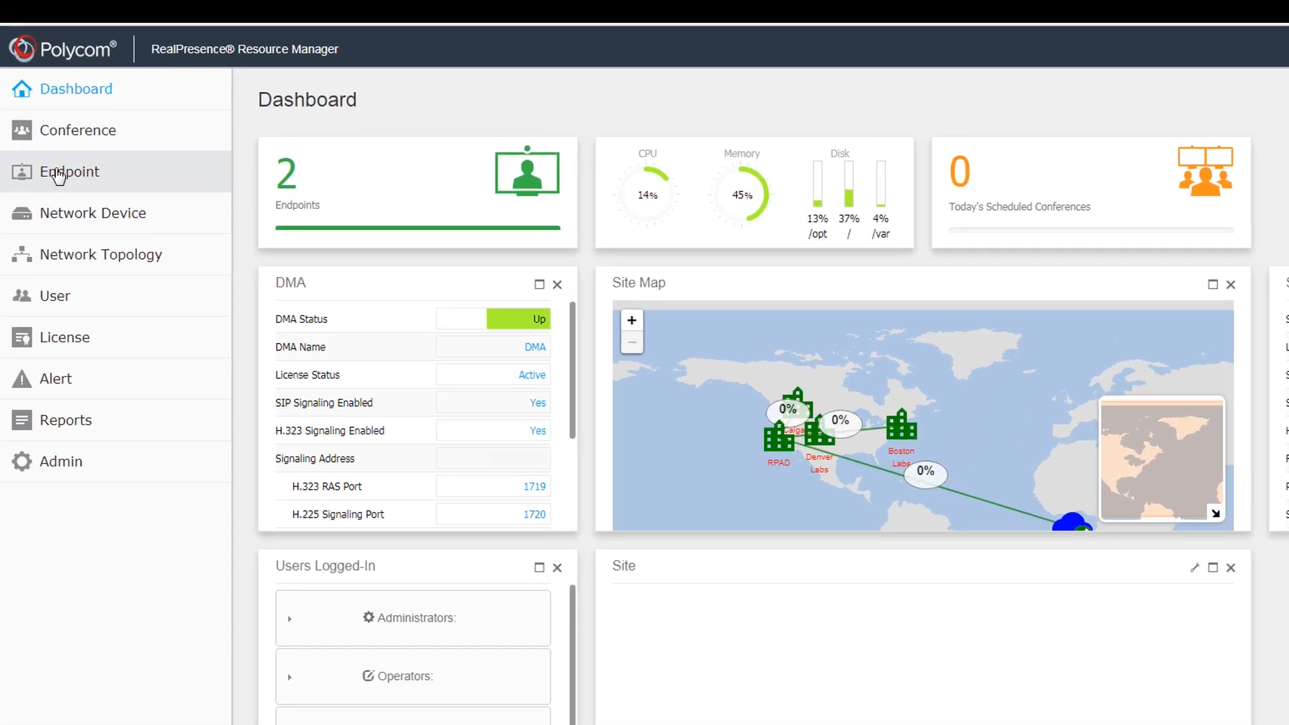
click(47, 144)
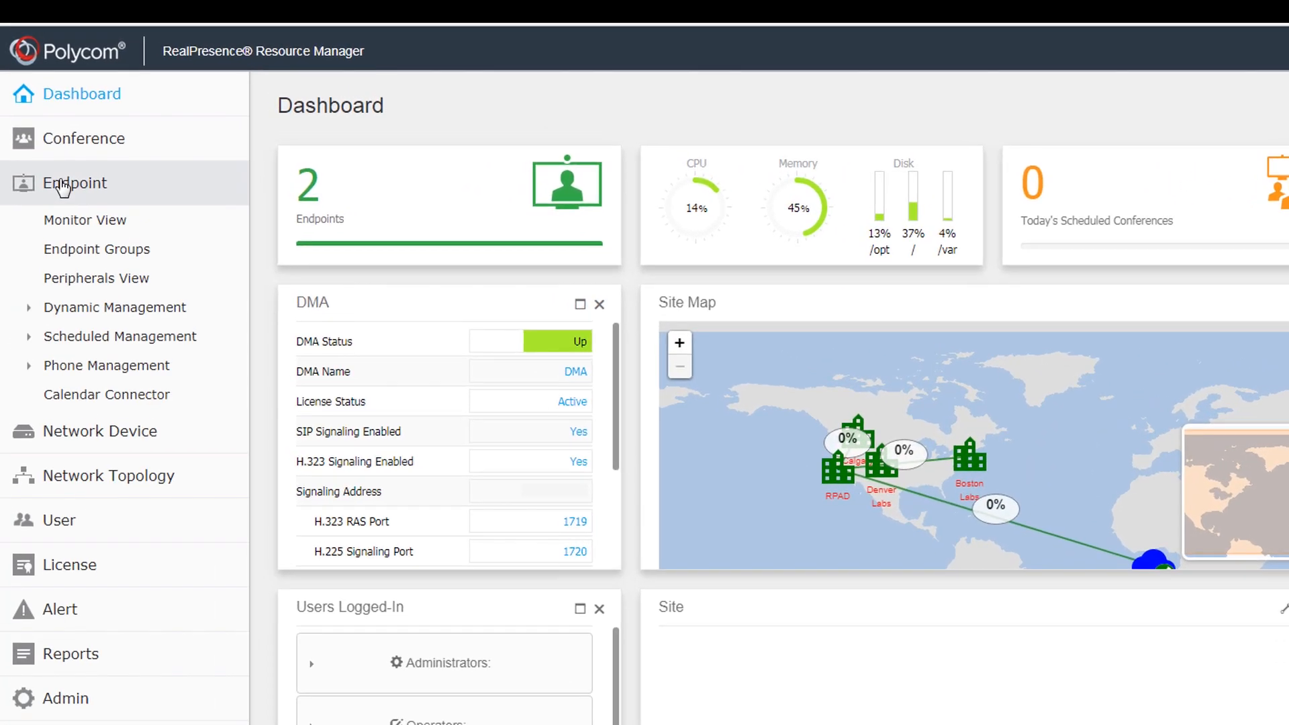
click(71, 311)
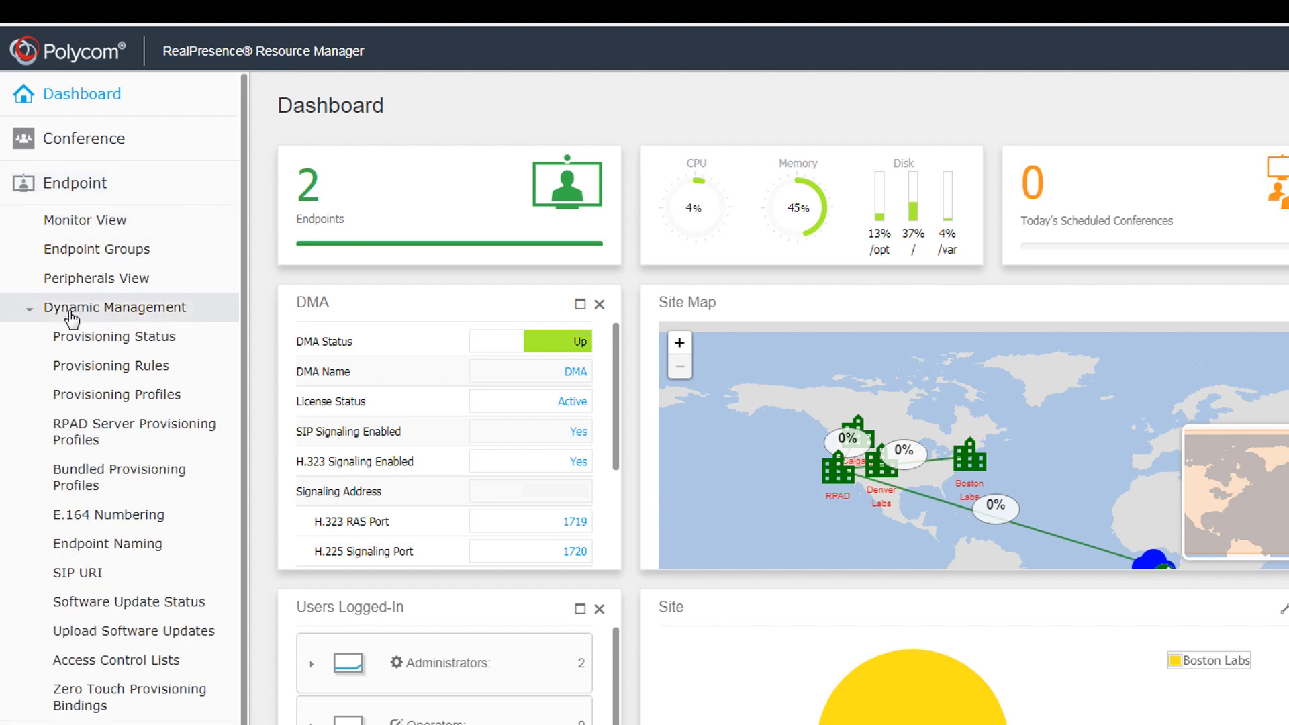
click(85, 402)
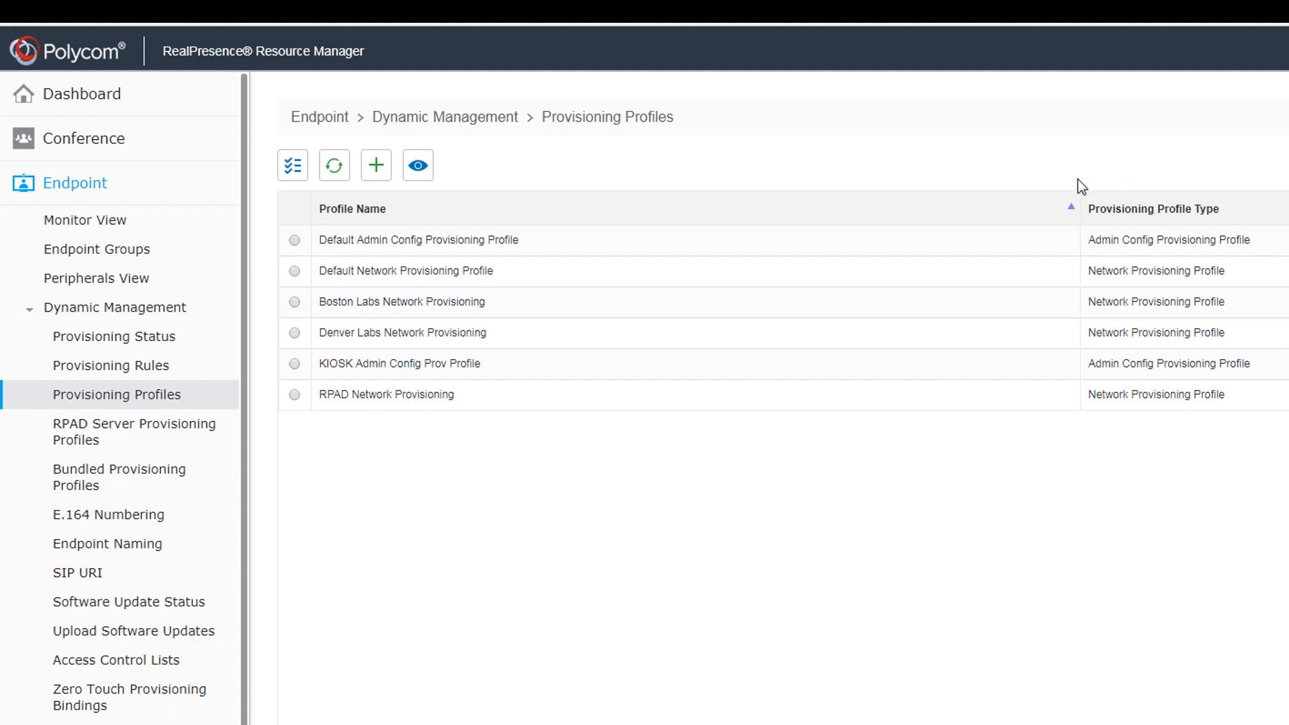
- Open the Default Admin Config Provisioning Profile for editing and review its settings pages from System Settings through VVX/CX Settings
click(479, 243)
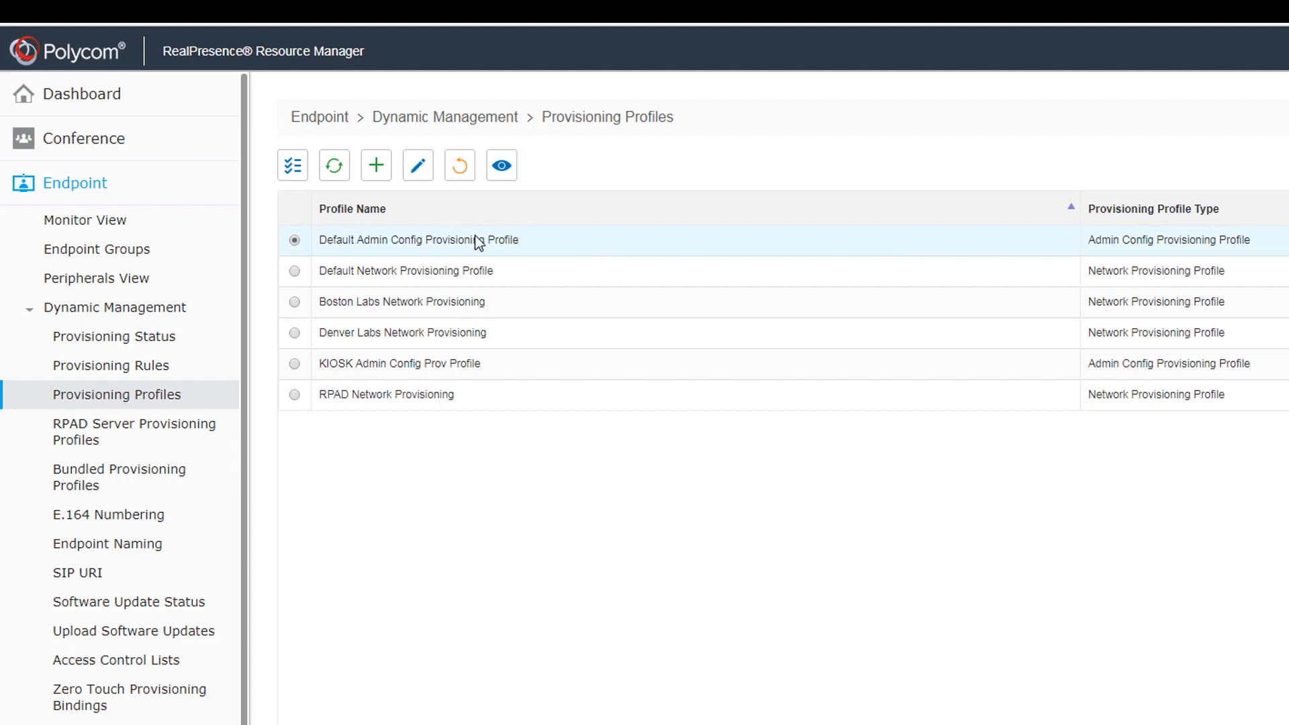
click(419, 168)
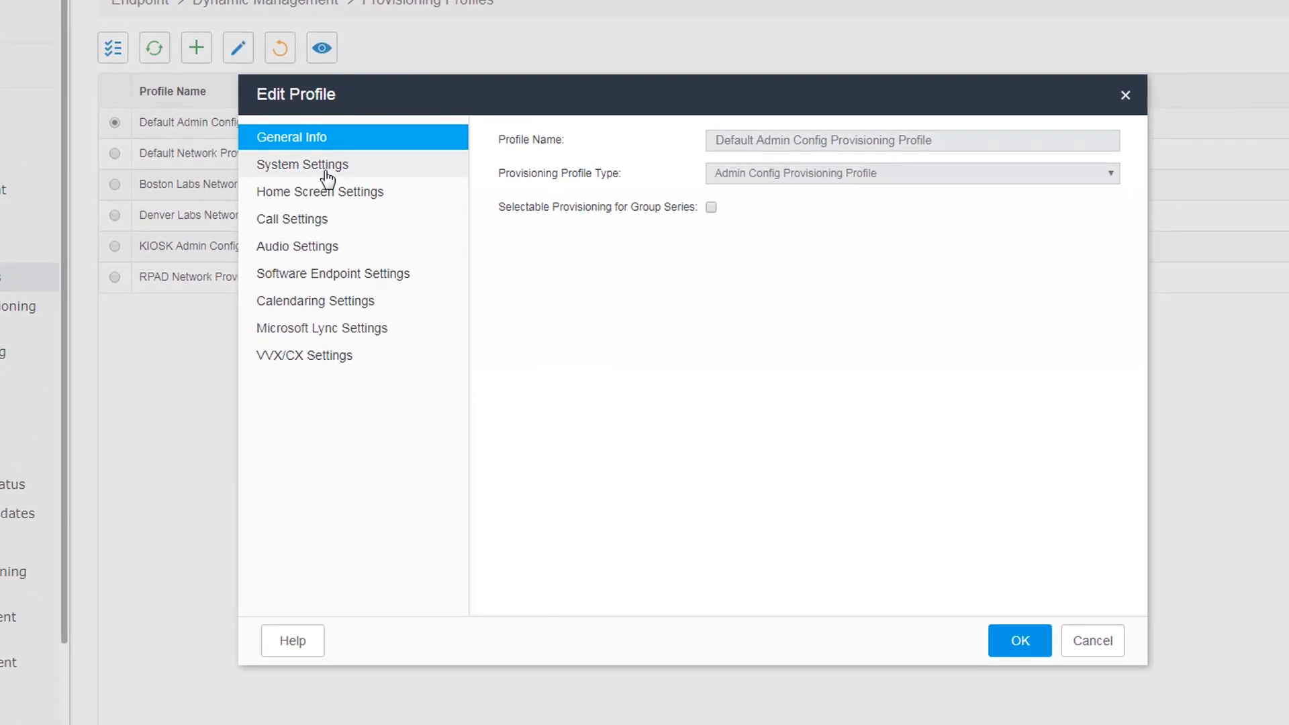
click(507, 291)
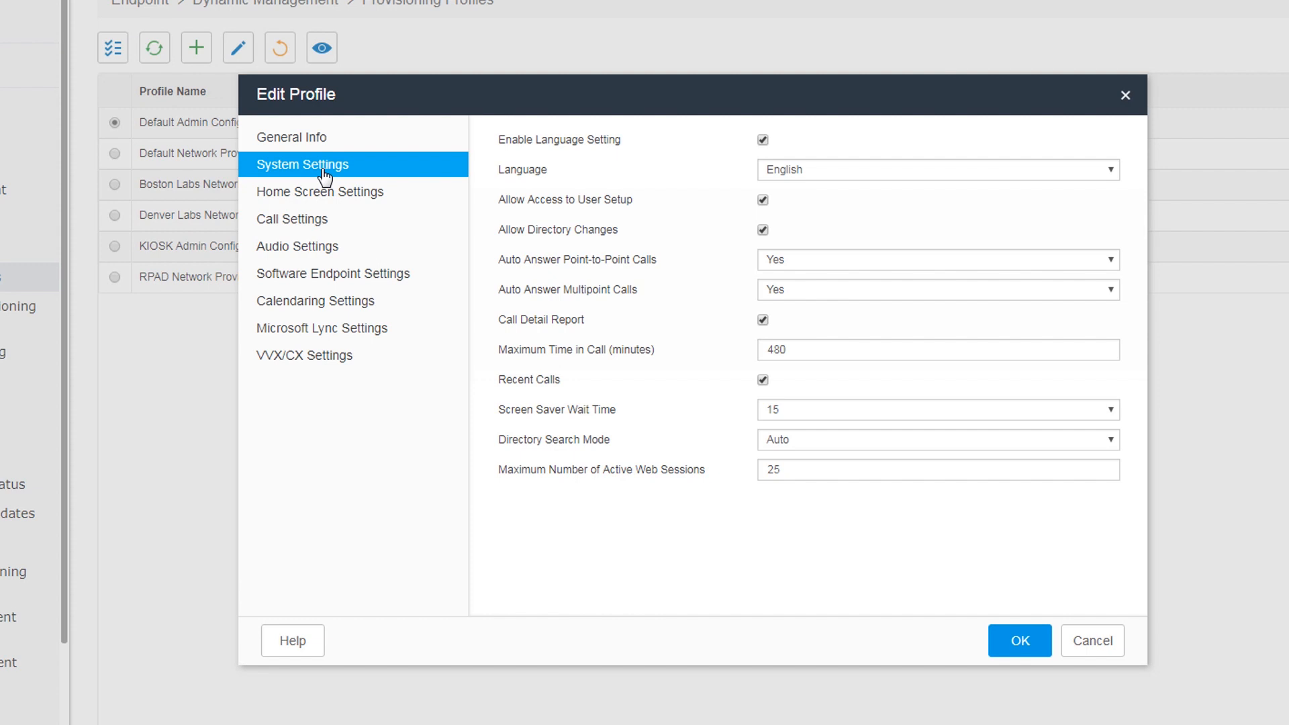
click(338, 195)
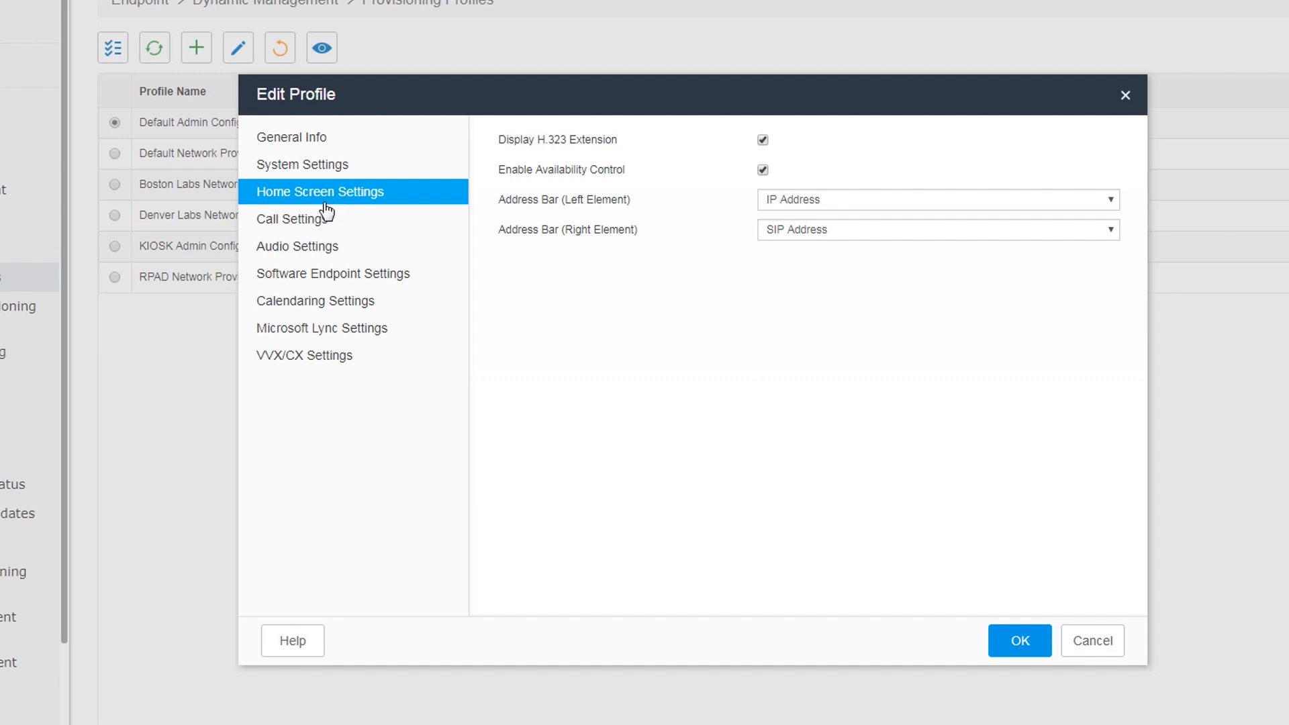
click(311, 222)
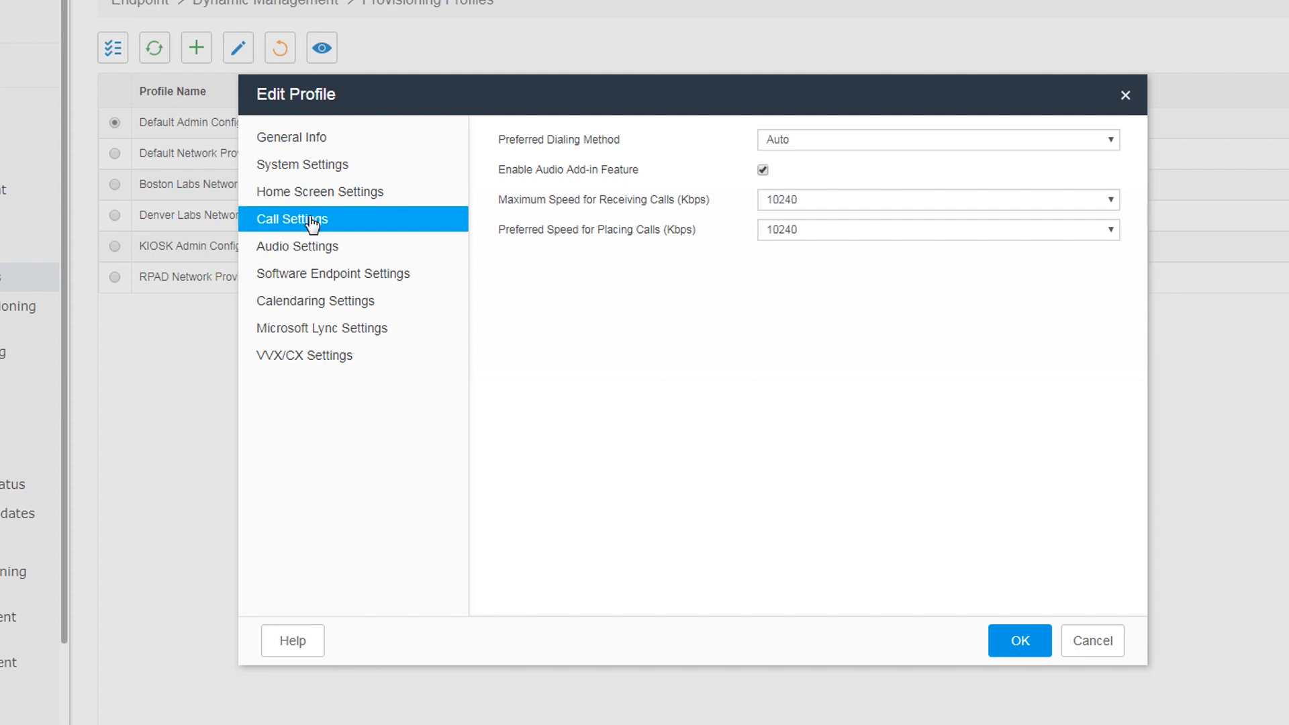
click(311, 251)
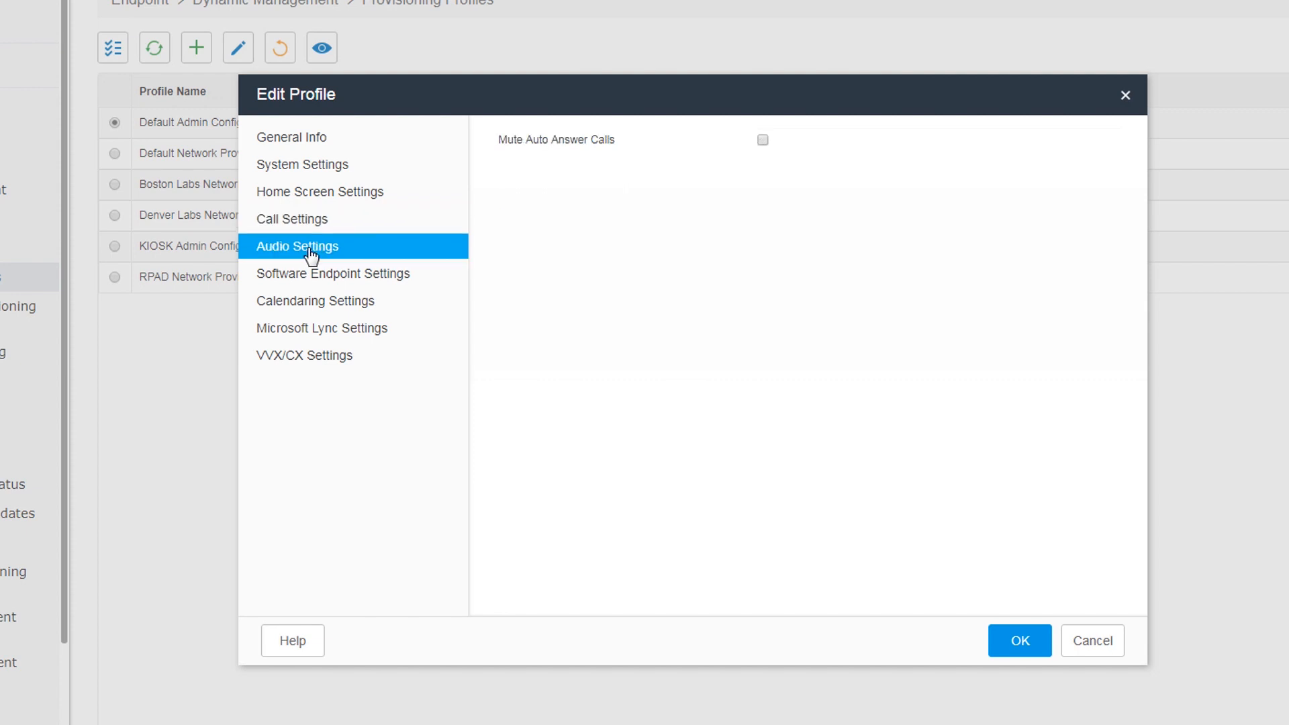
click(372, 276)
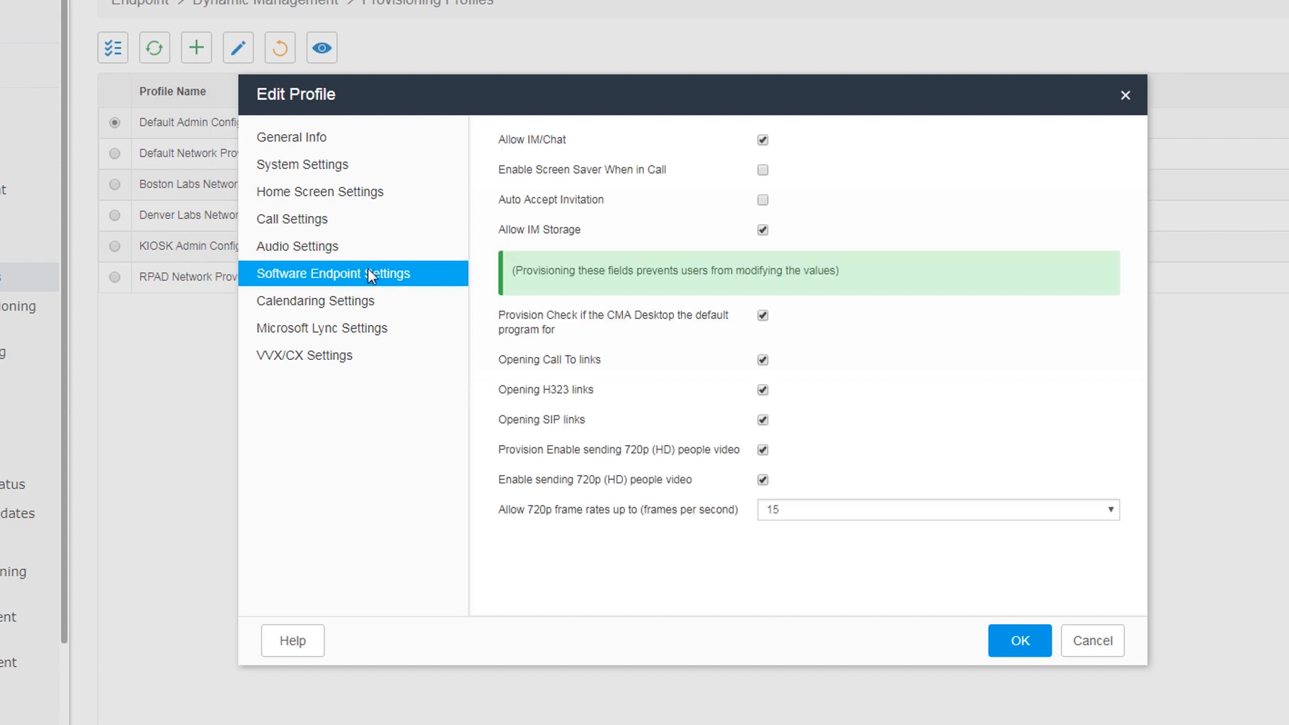
click(344, 306)
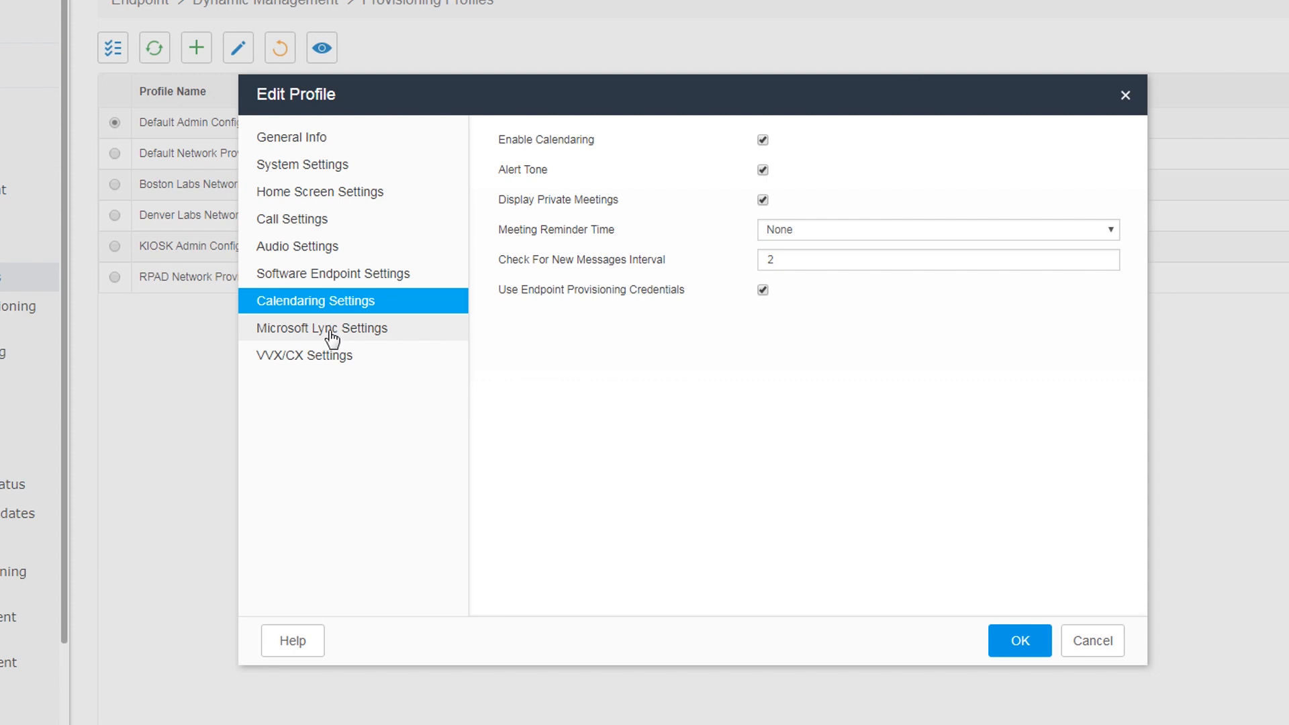
click(333, 333)
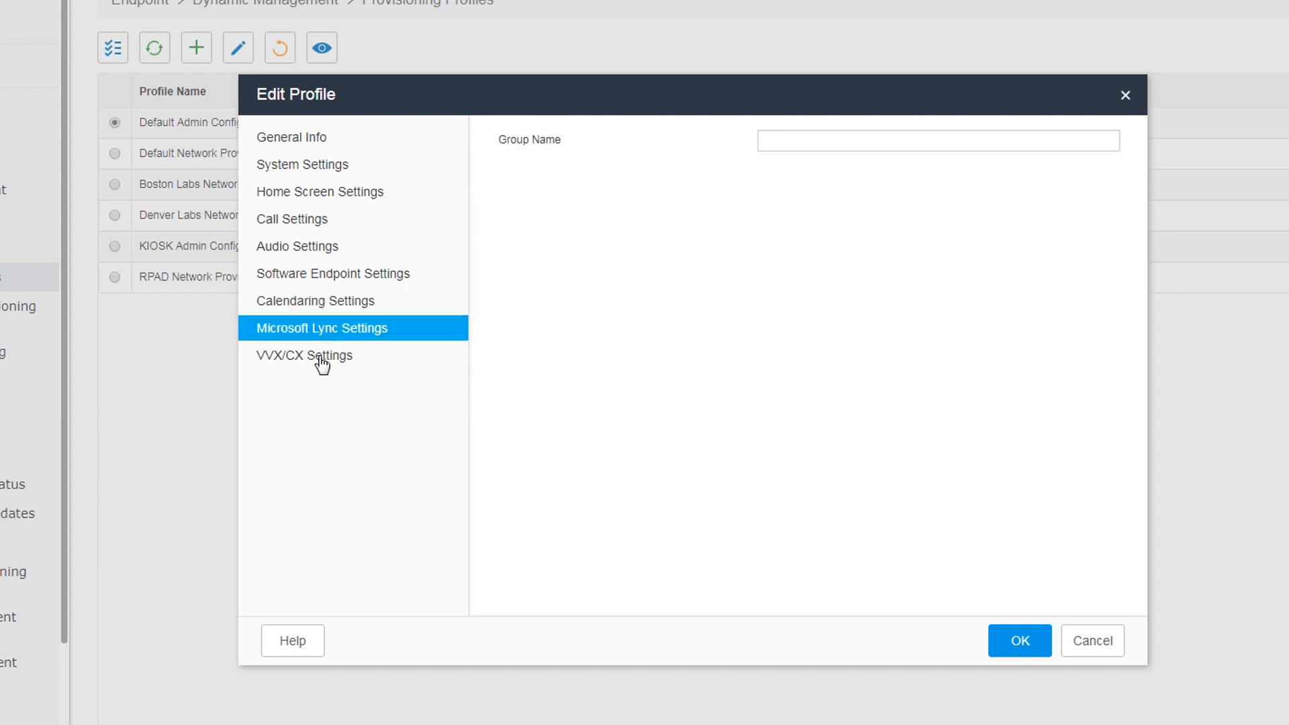
click(327, 365)
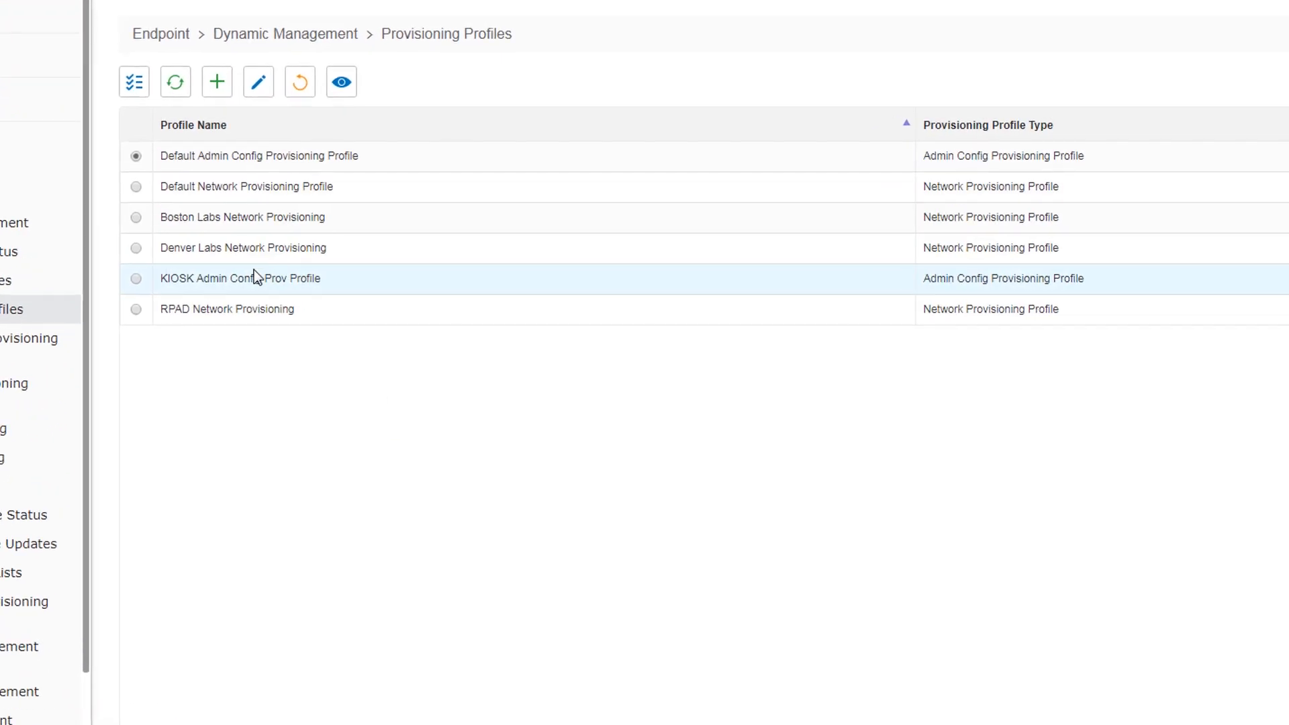
- Open the KIOSK Admin Config Prov Profile for editing and review its system, audio, software endpoint and calendaring settings
click(256, 278)
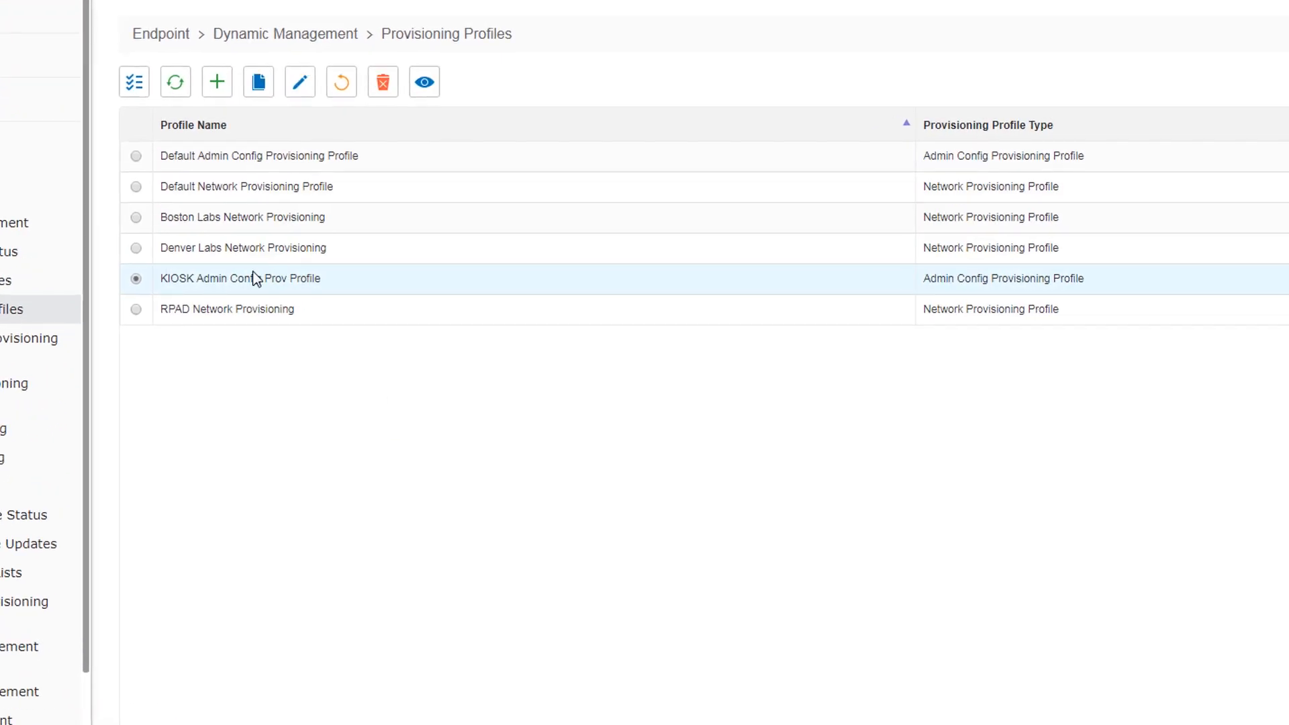
click(300, 82)
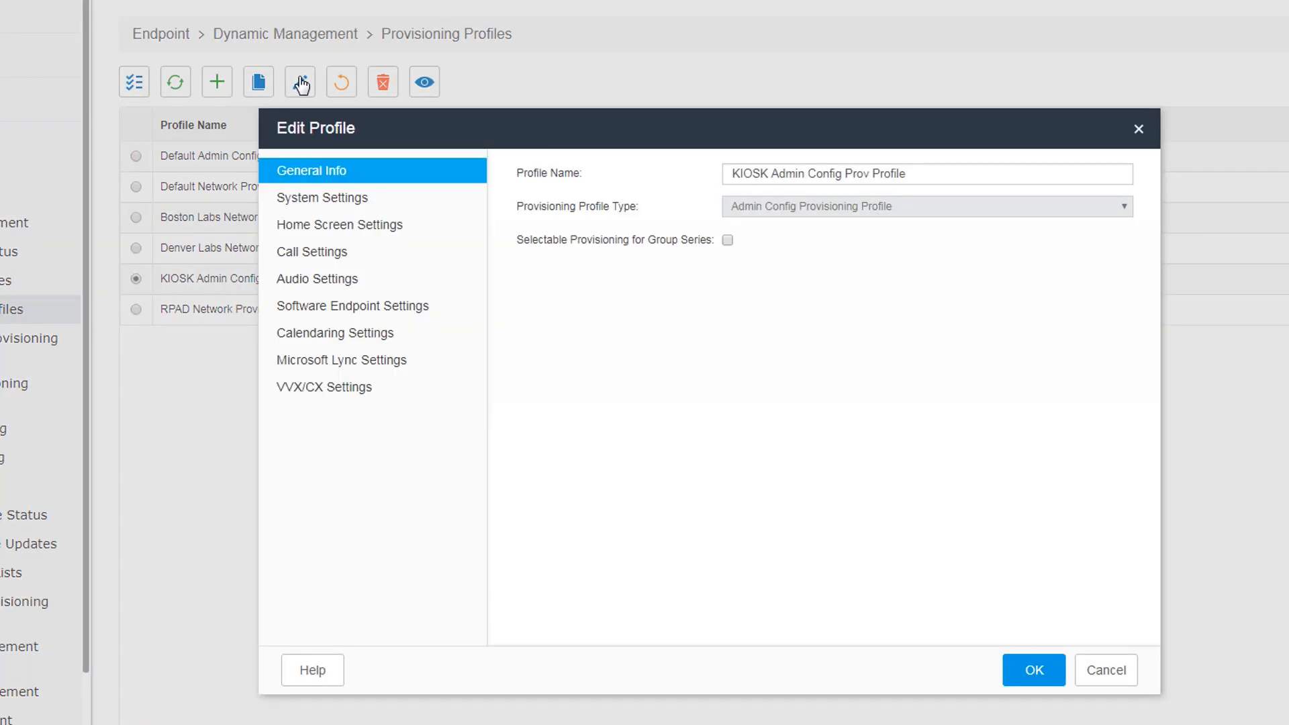
click(337, 199)
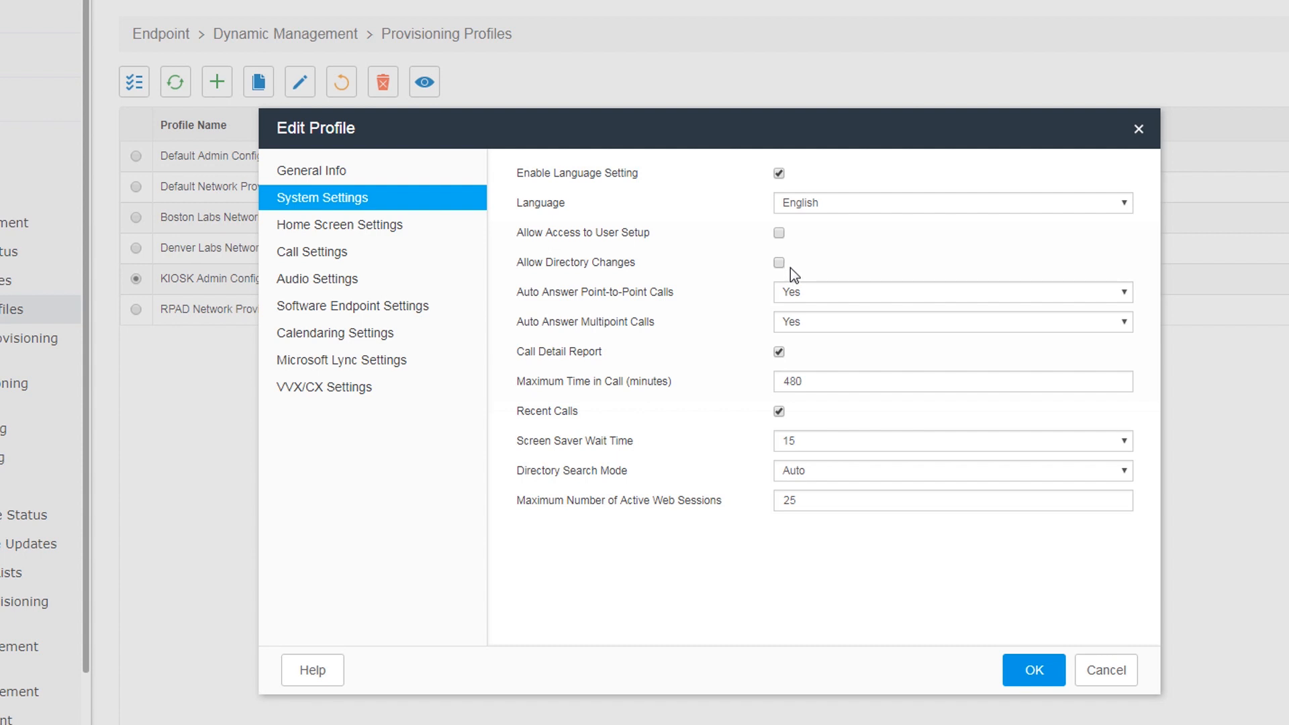
click(325, 281)
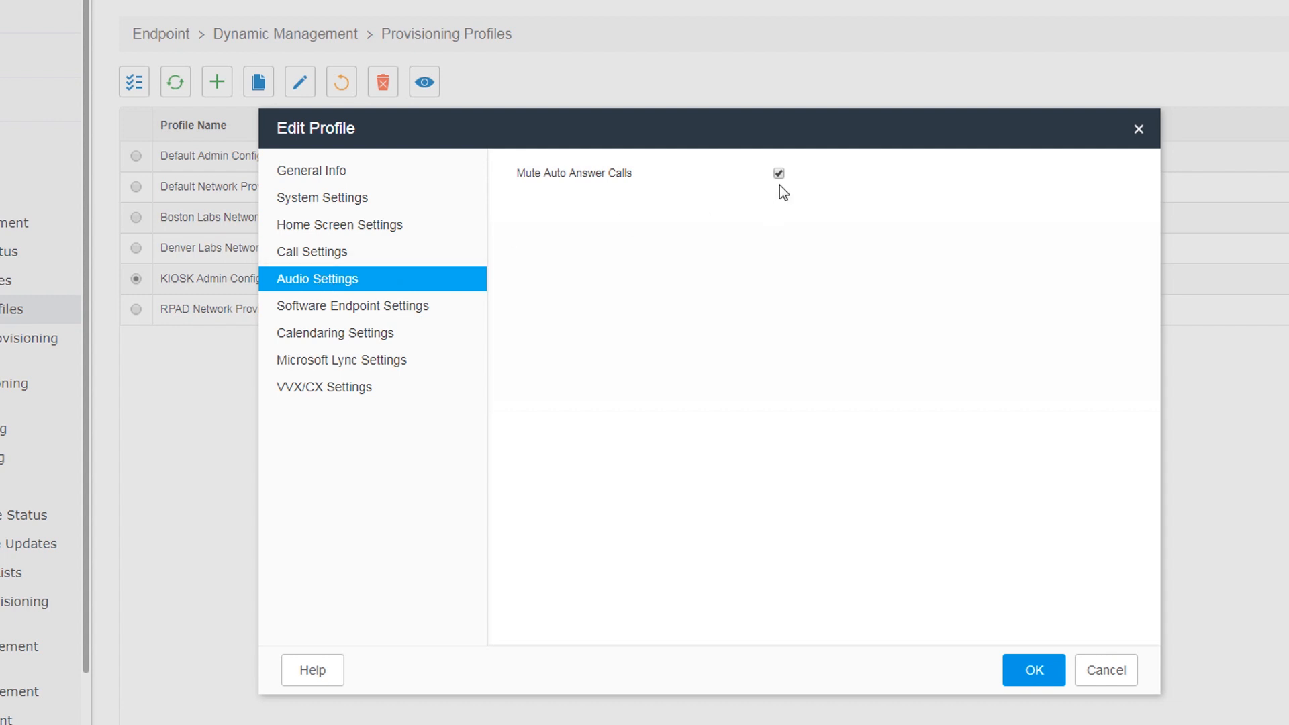
click(384, 307)
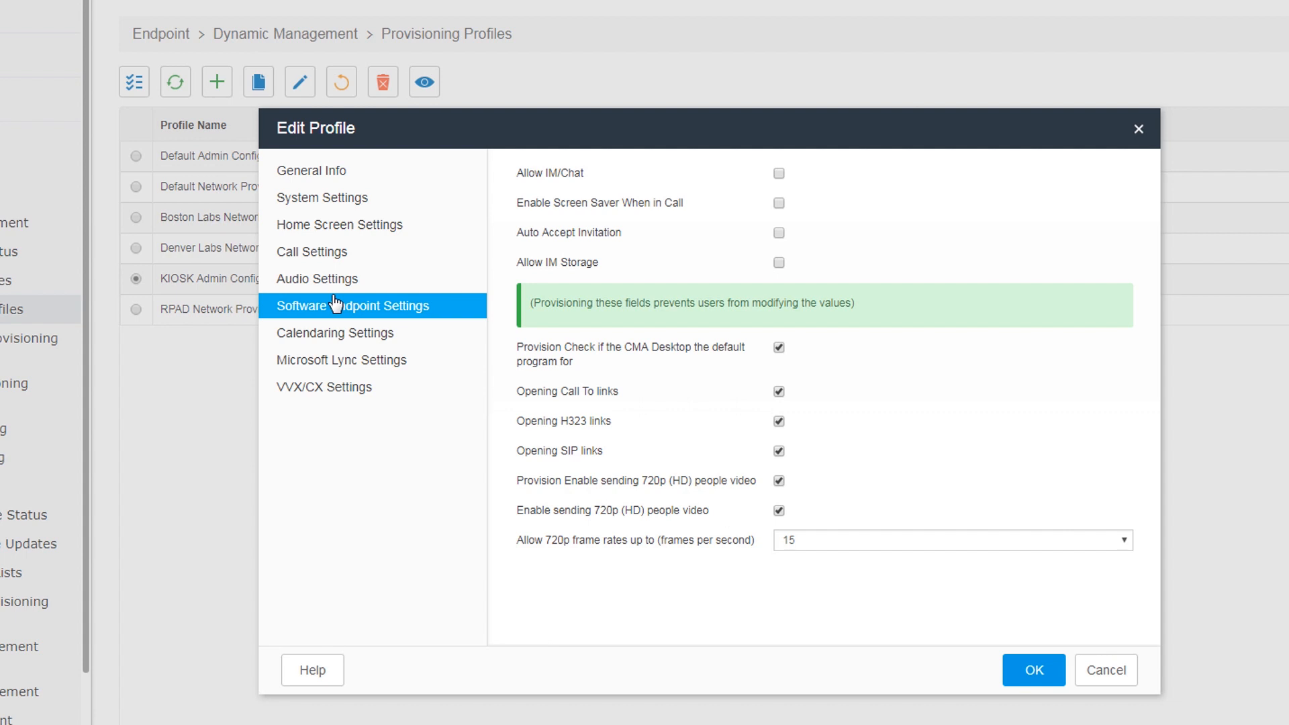
click(392, 336)
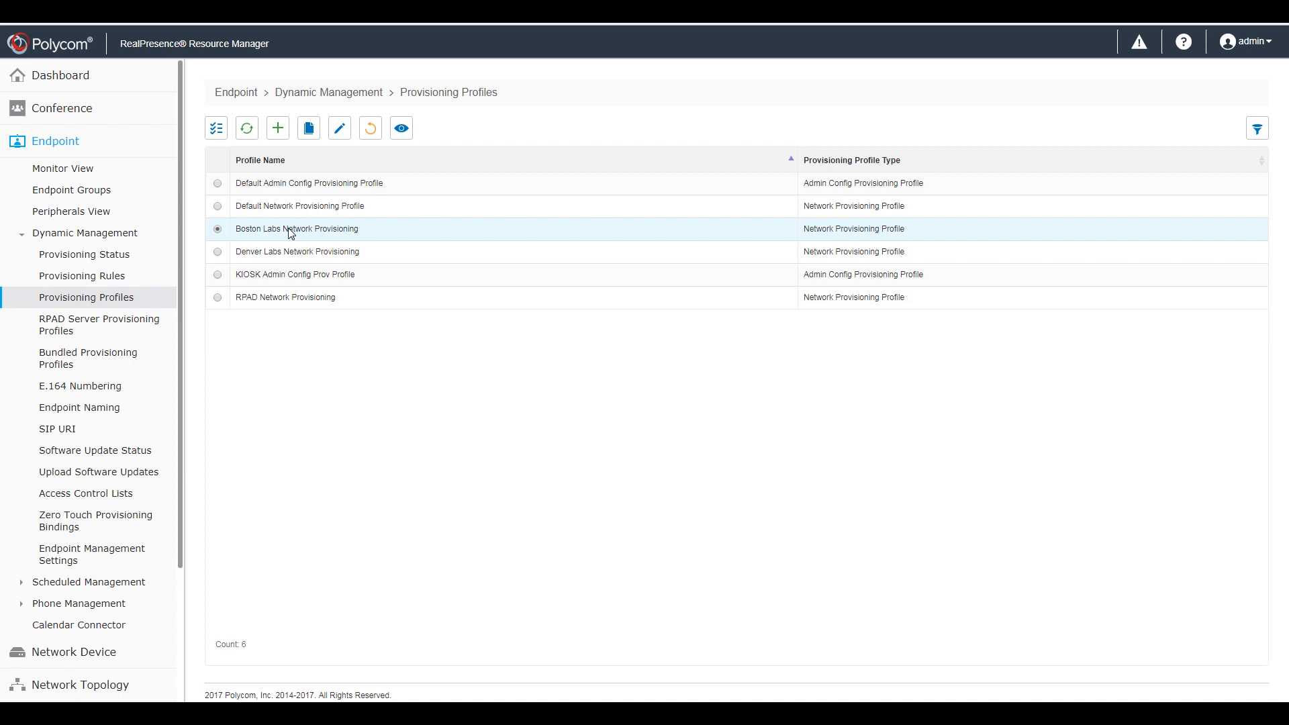
- Review the Boston Labs Network Provisioning profile's date and time, firewall, H.323, SIP, security and calendaring settings, and close it without saving
click(339, 128)
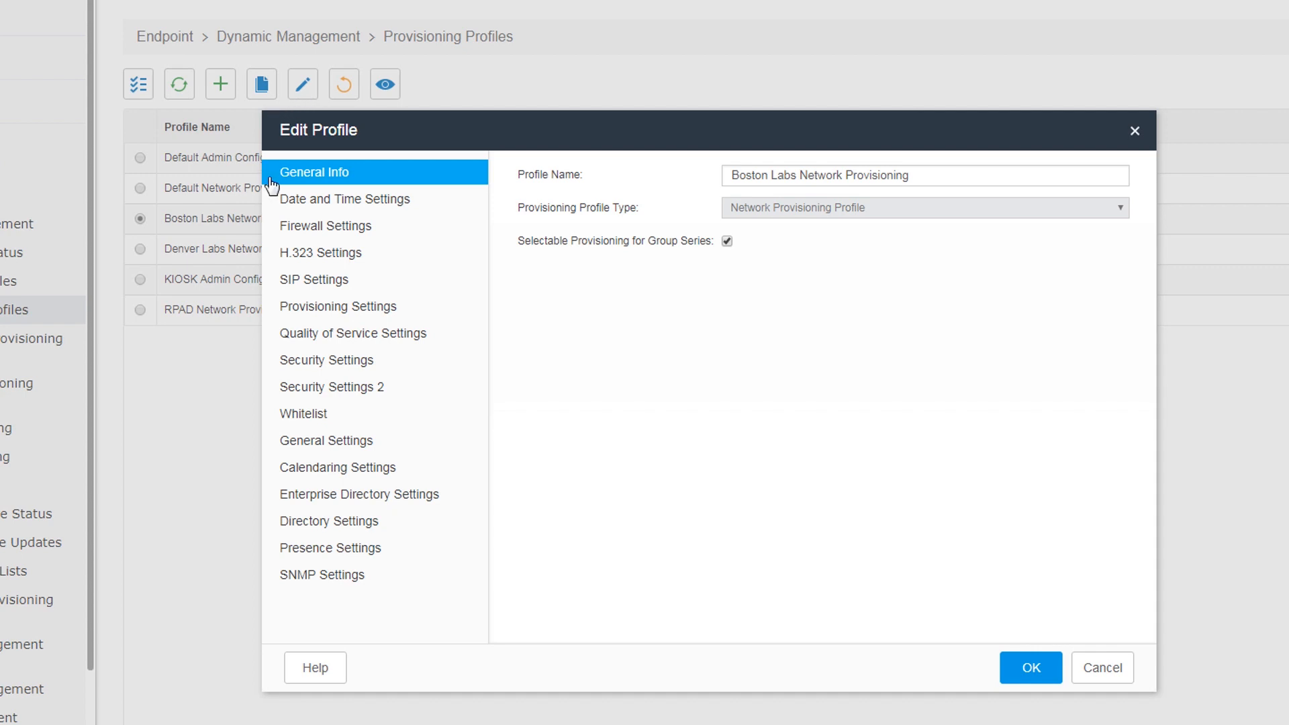
click(313, 205)
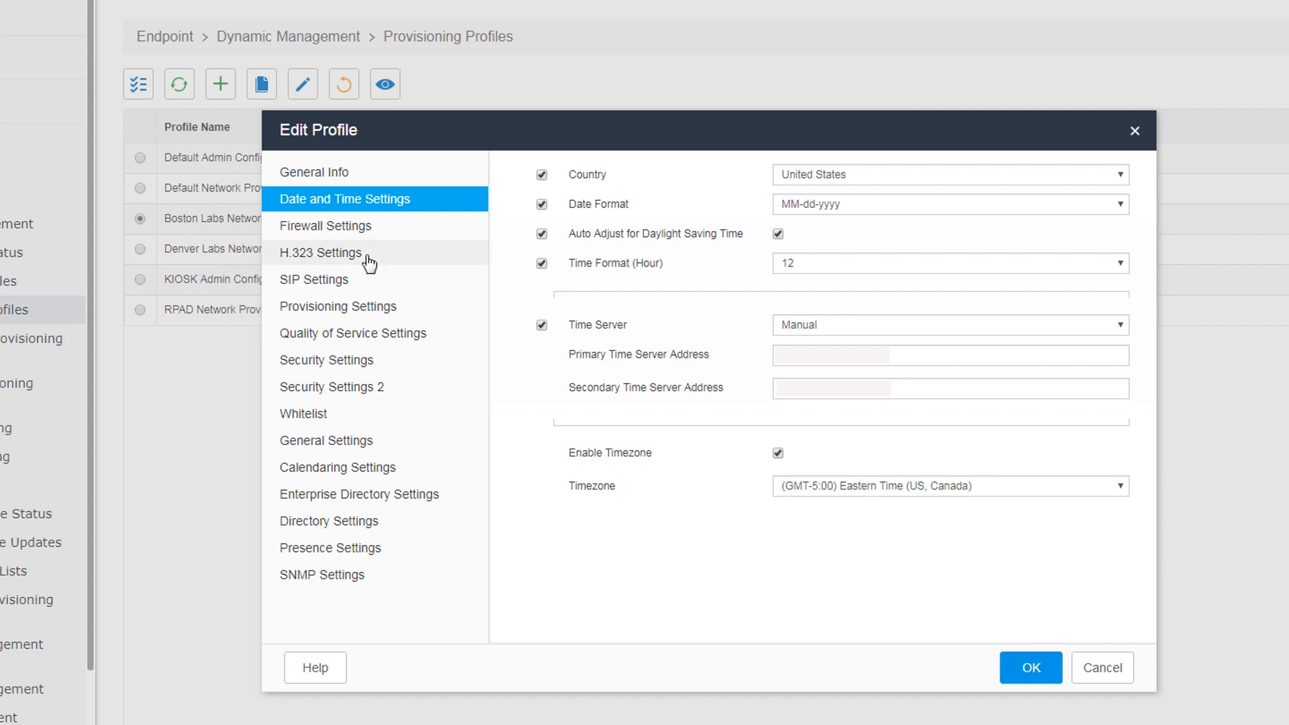
click(350, 232)
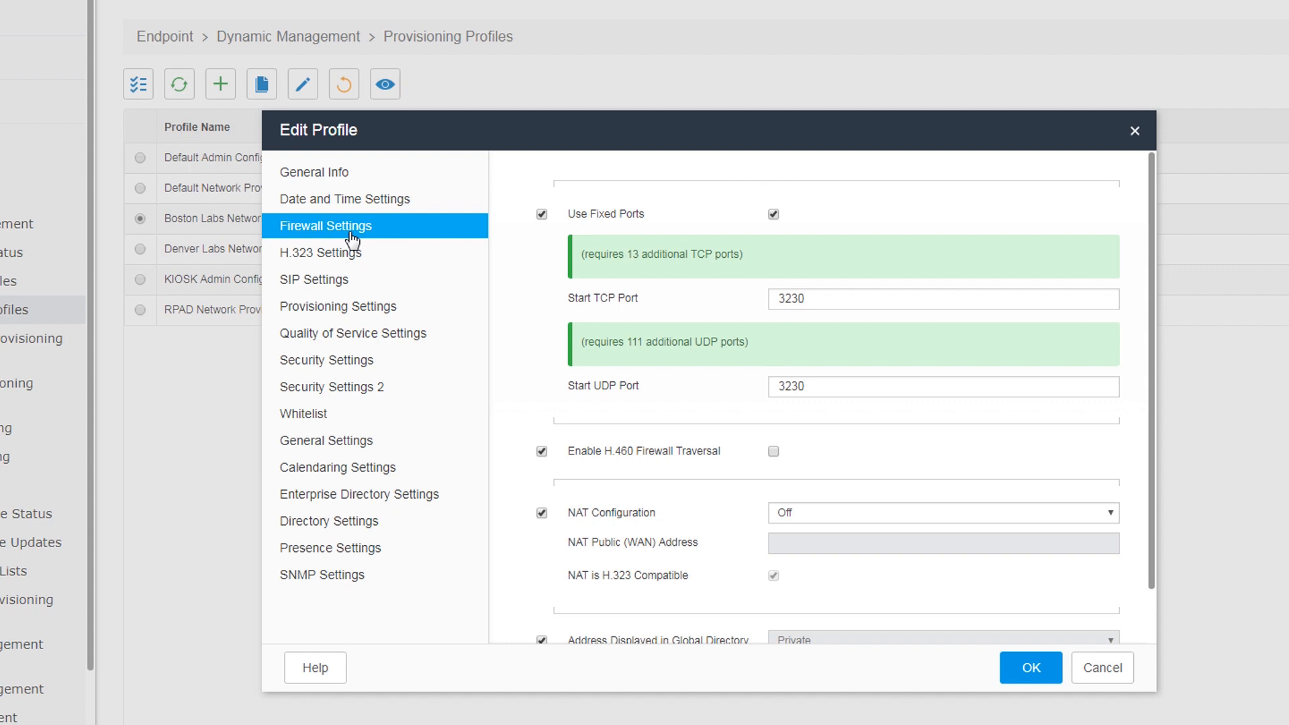
click(315, 251)
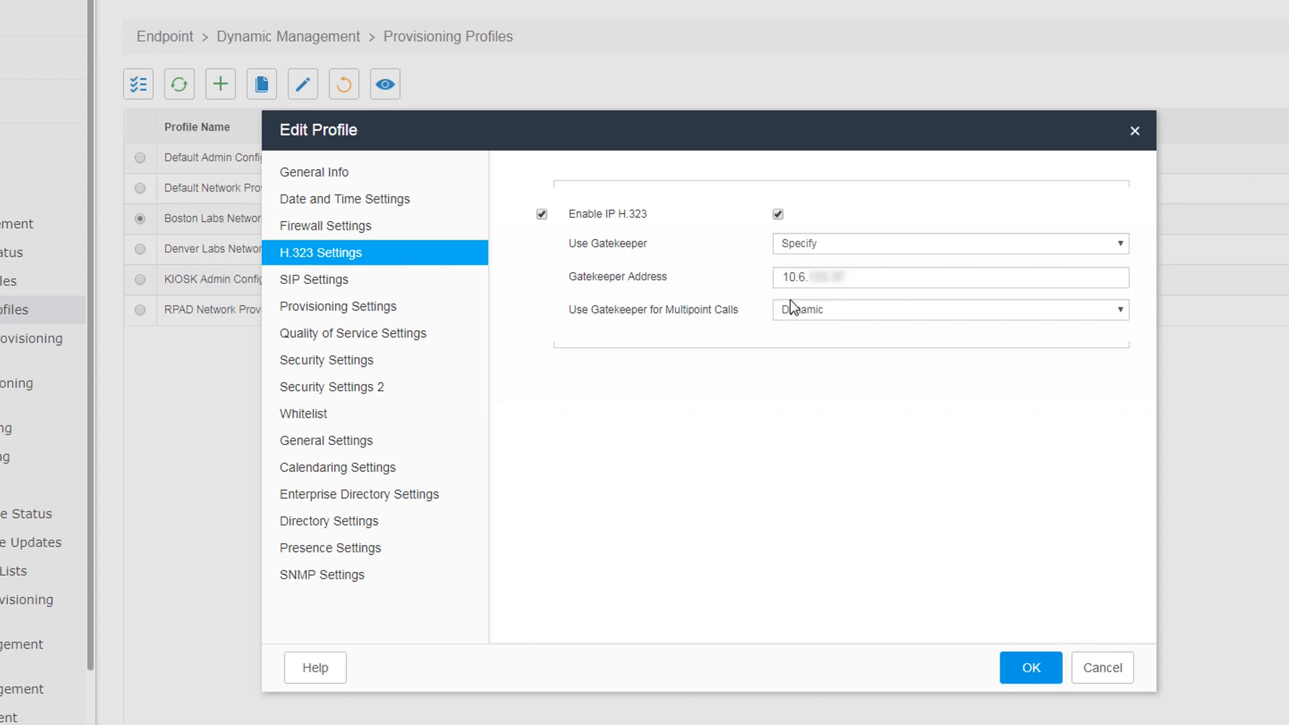
click(367, 281)
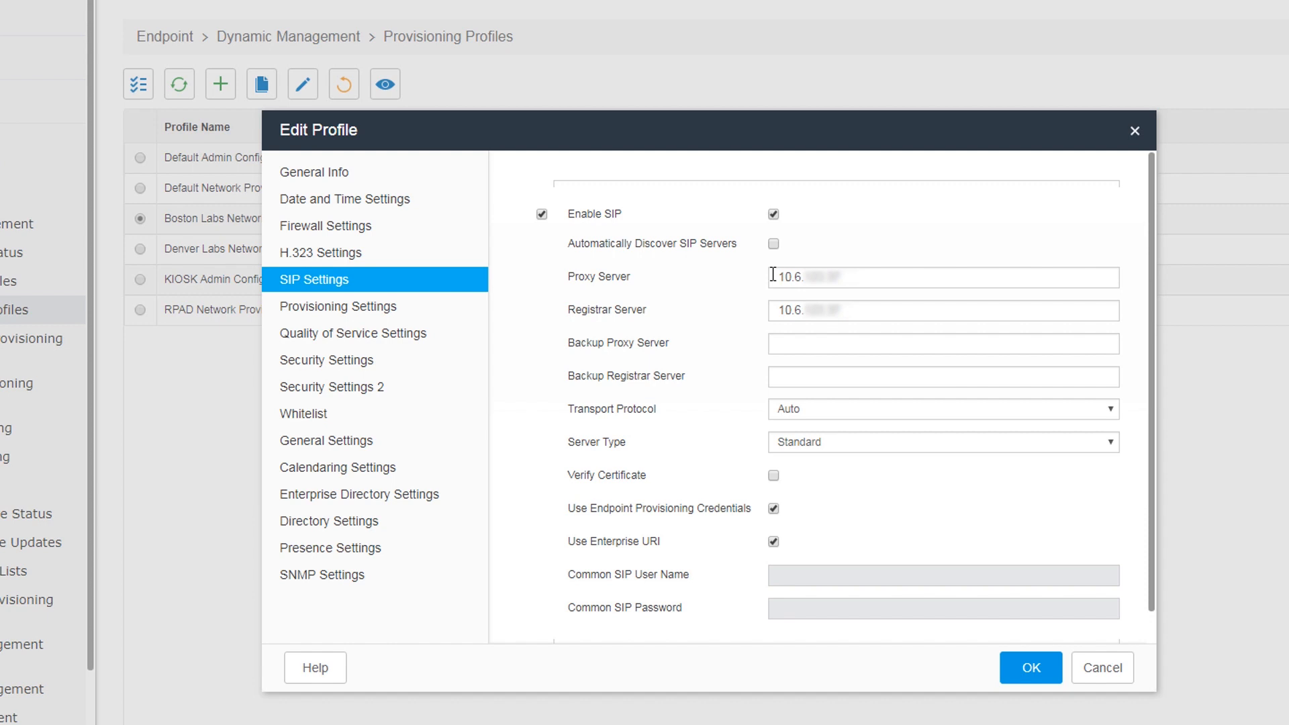
click(332, 366)
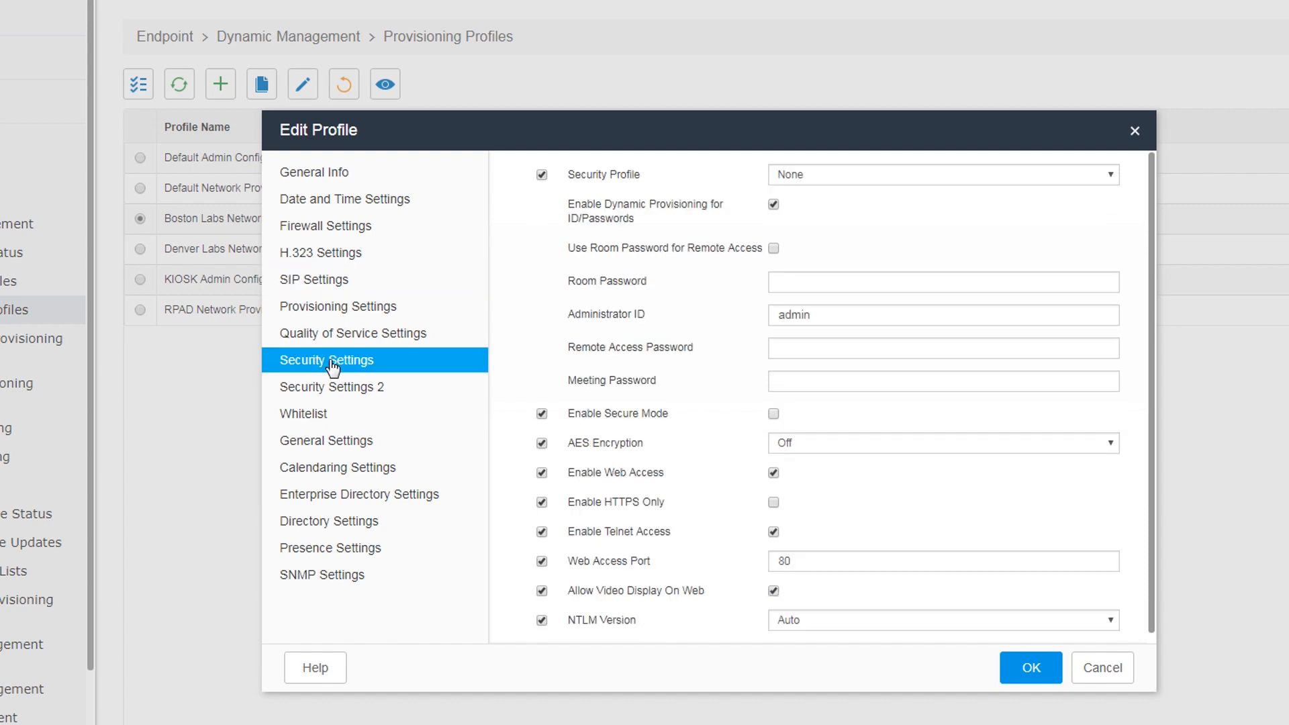
click(843, 442)
click(343, 474)
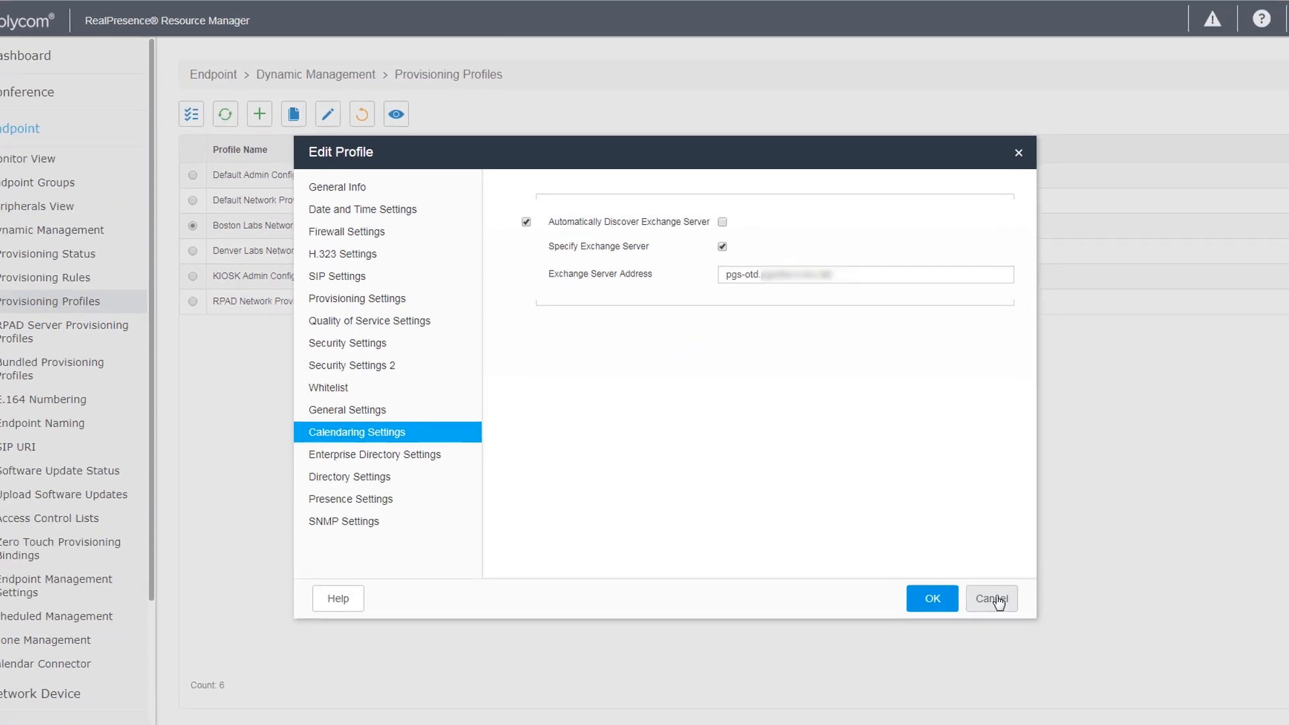
click(1102, 668)
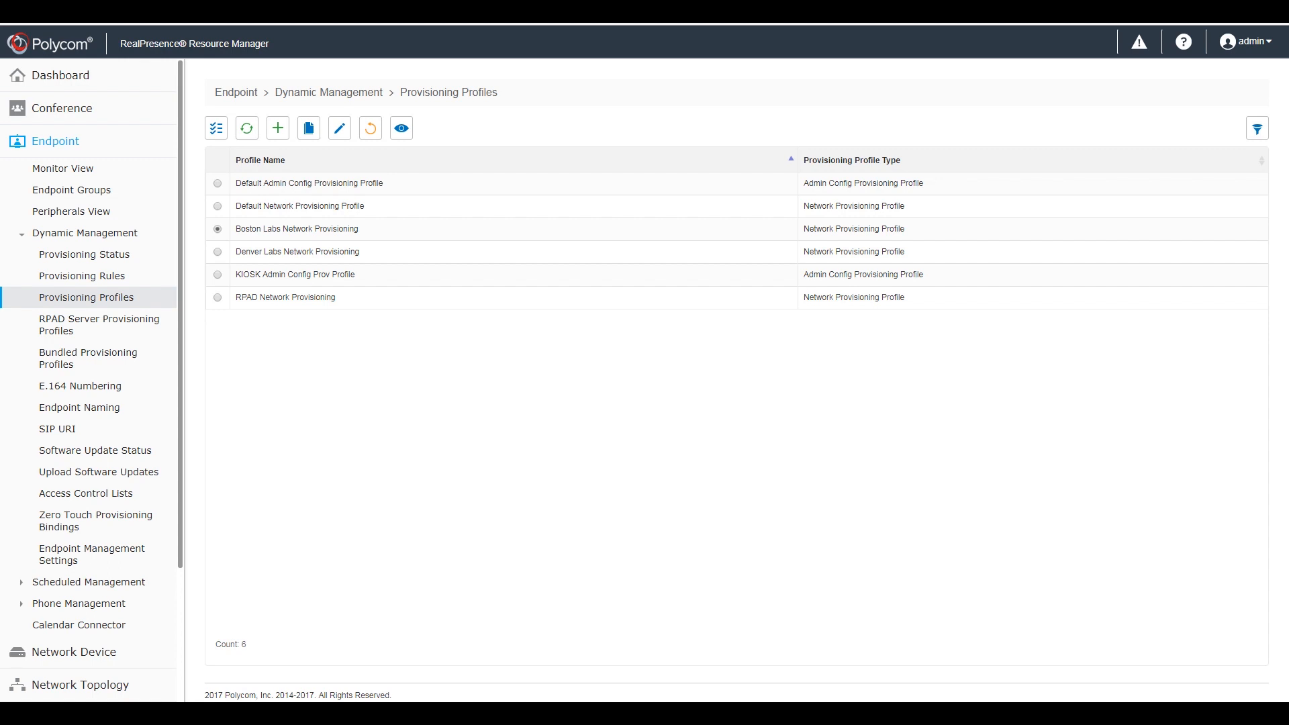
- View the Provisioning Rules and Provisioning Profiles lists, and open Site Topology under Network Topology
click(78, 276)
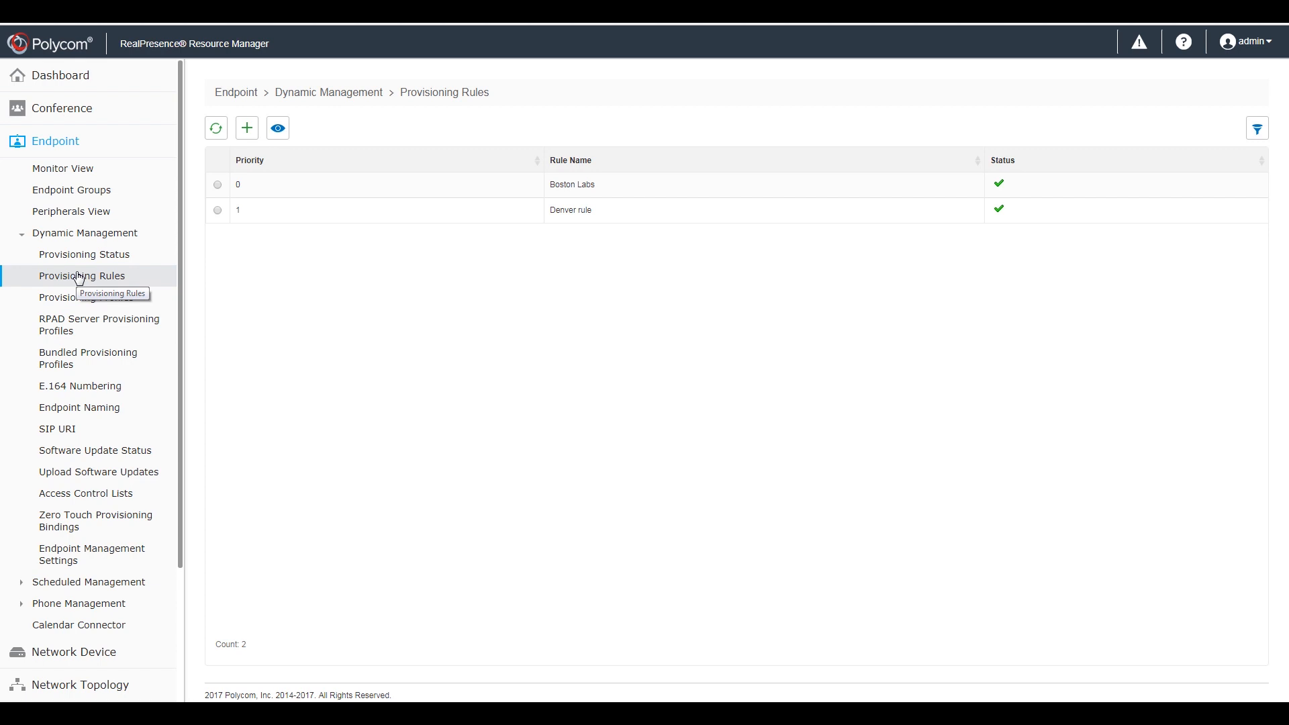
click(74, 297)
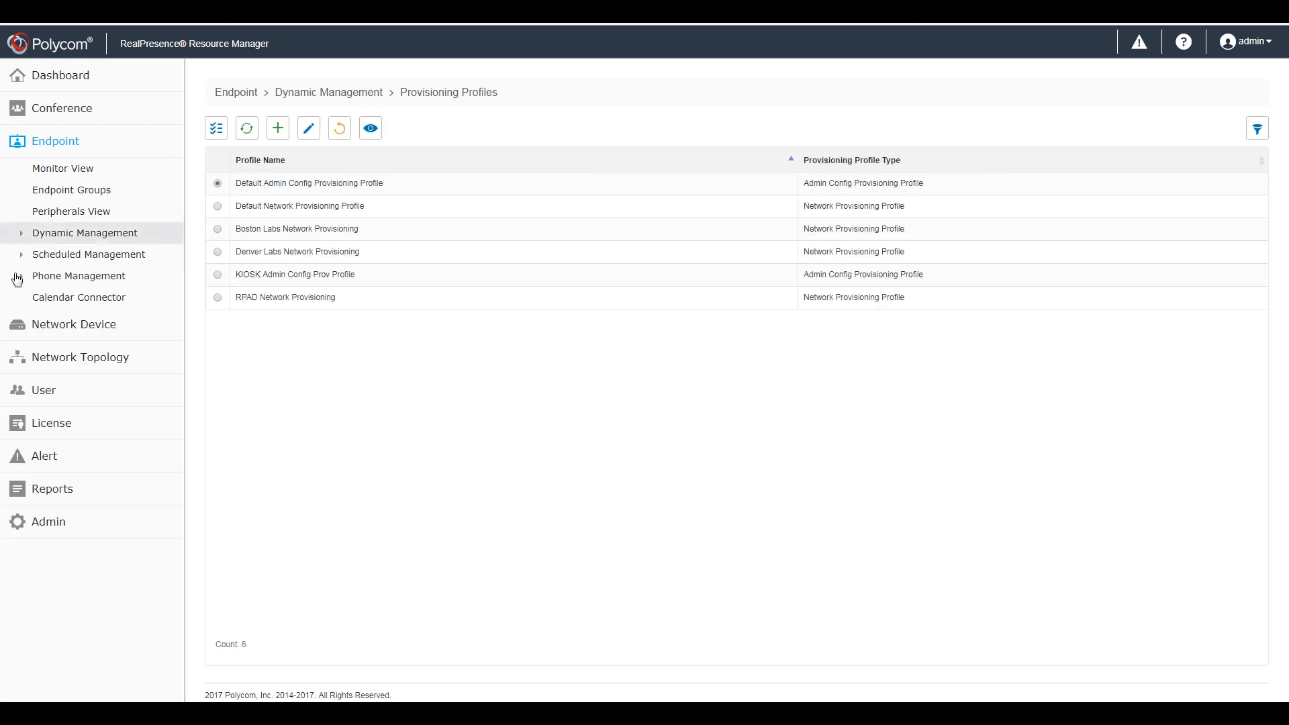
click(63, 362)
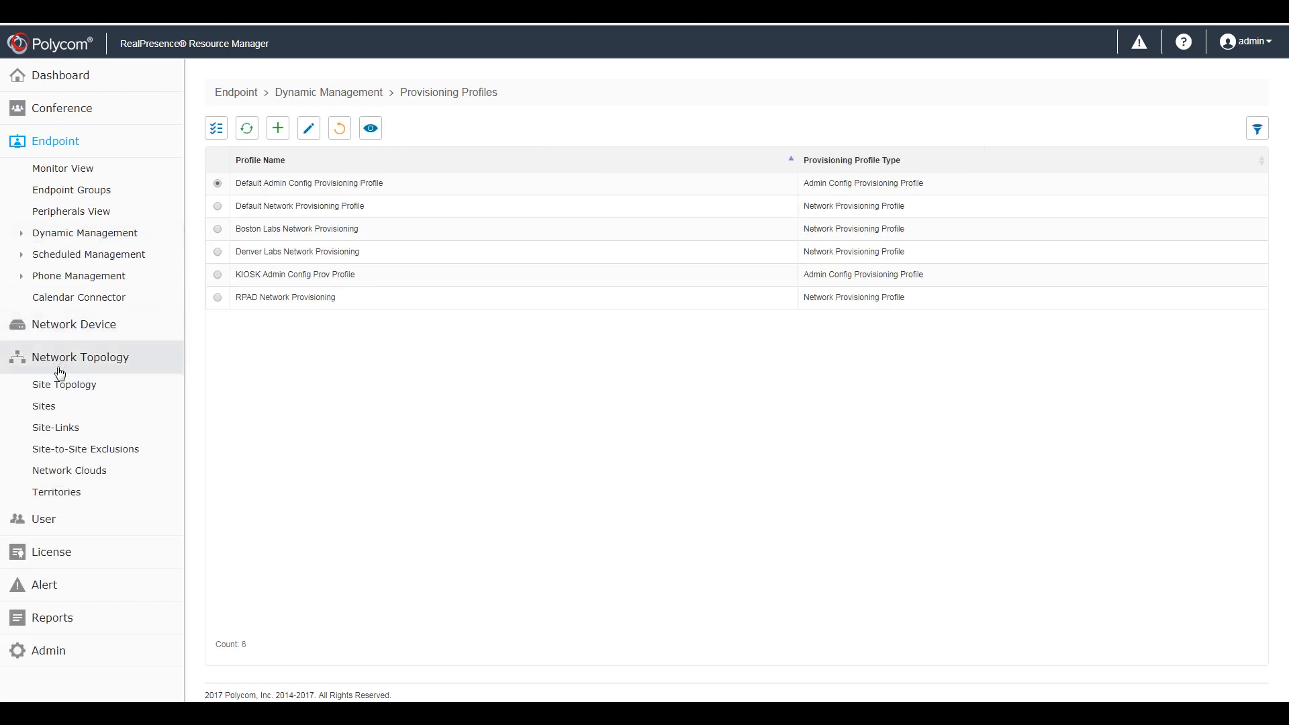
click(59, 389)
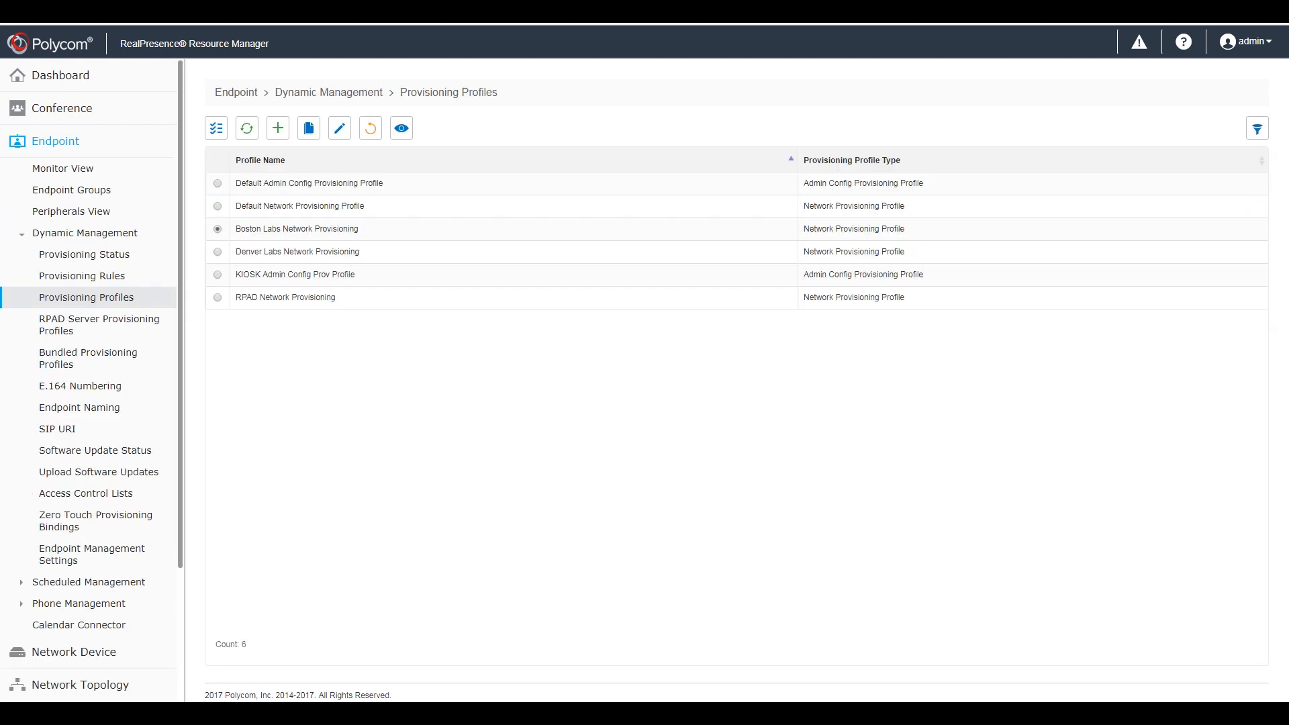
- Open the Denver rule from the Provisioning Rules for editing, accepting its deactivation while it is edited
click(78, 277)
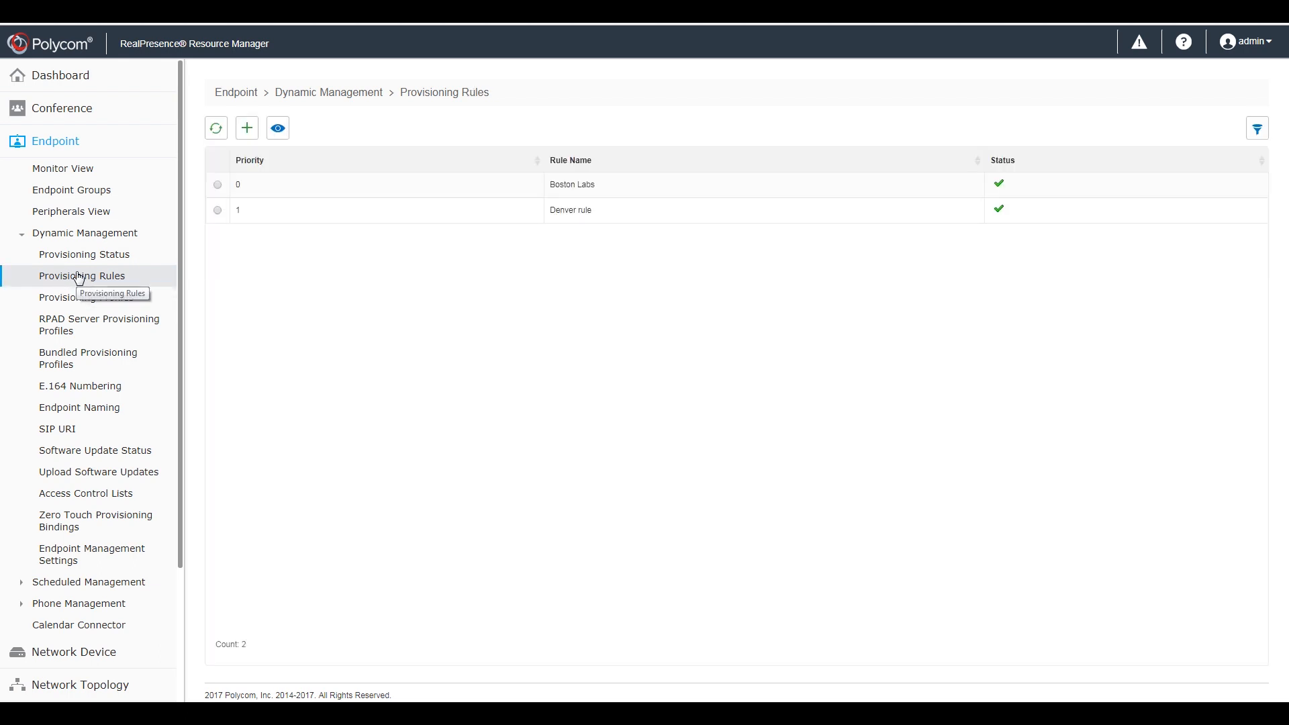
click(302, 212)
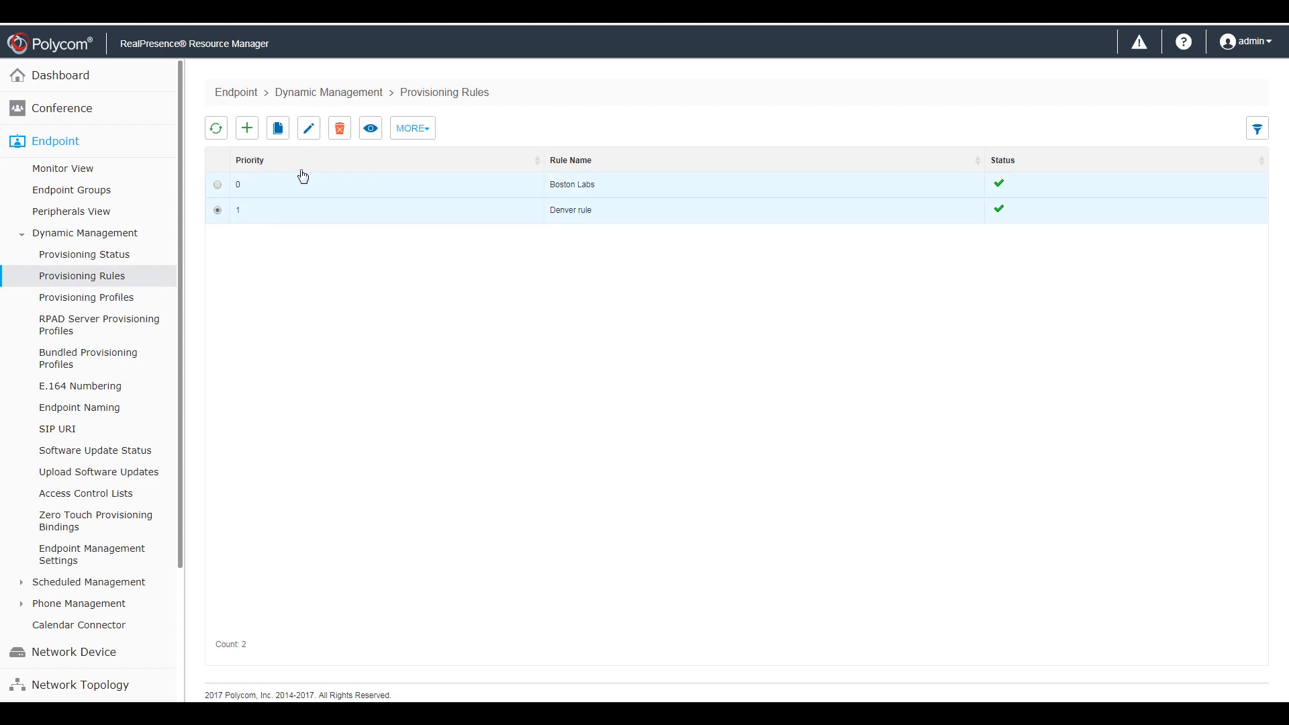
click(310, 128)
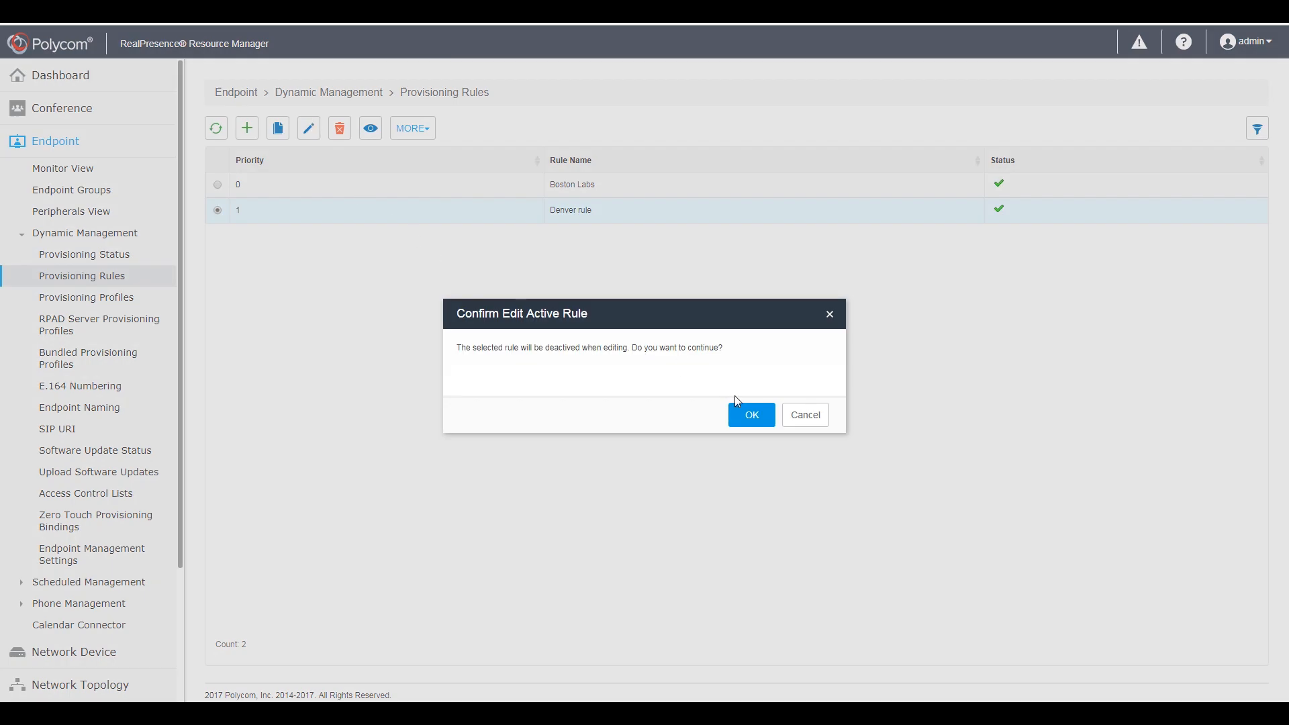
click(744, 415)
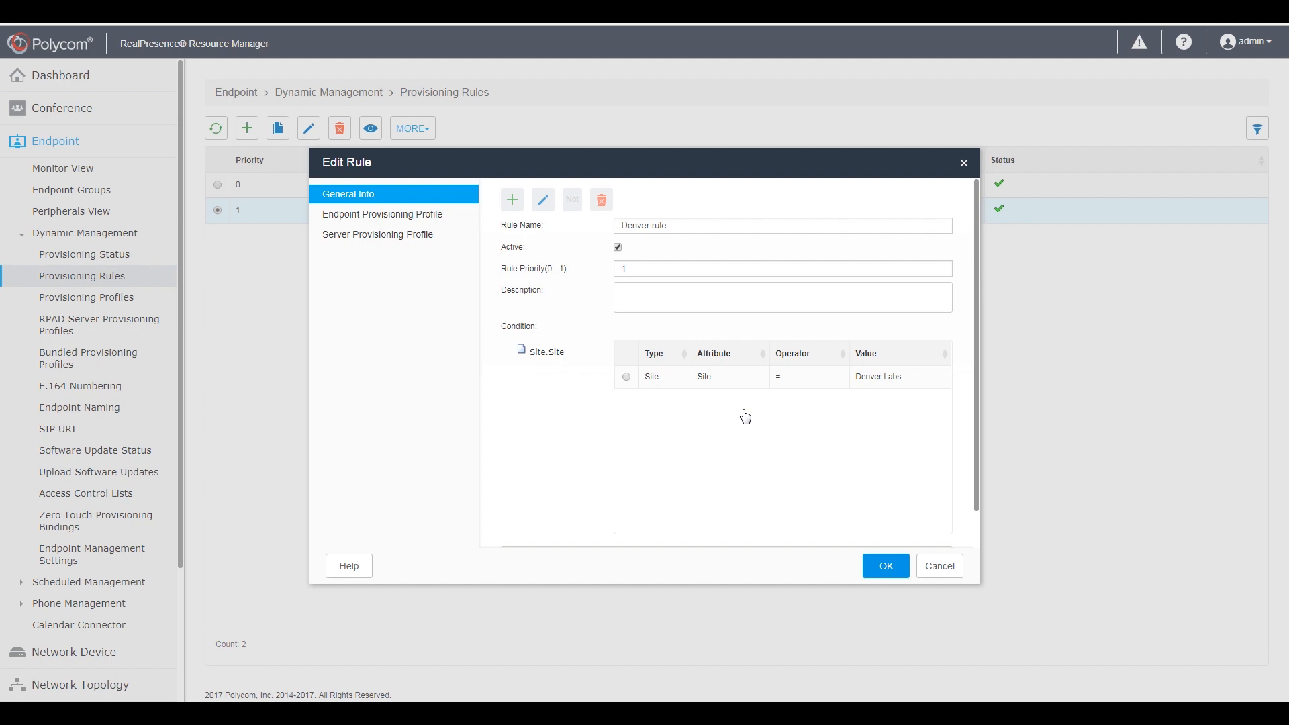
- Open the Denver rule's site condition, review its operator and value choices, and accept it with Site = Denver Labs
click(669, 382)
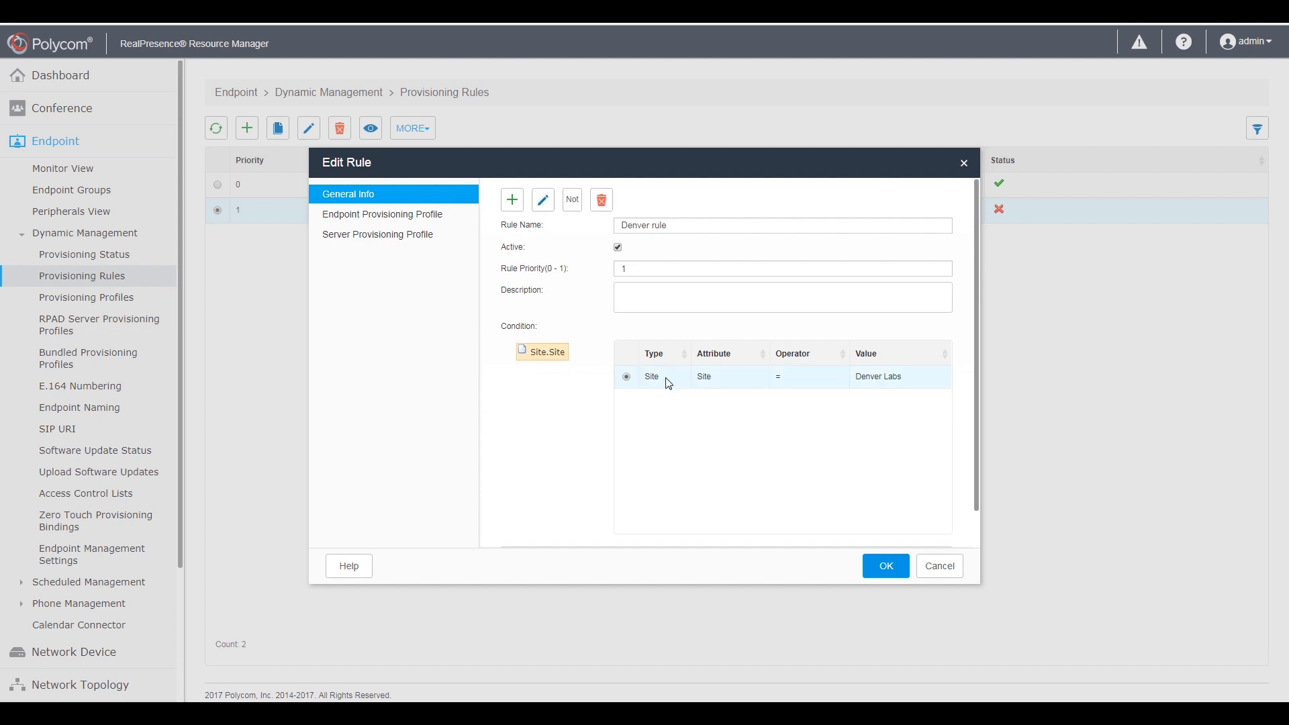
click(543, 199)
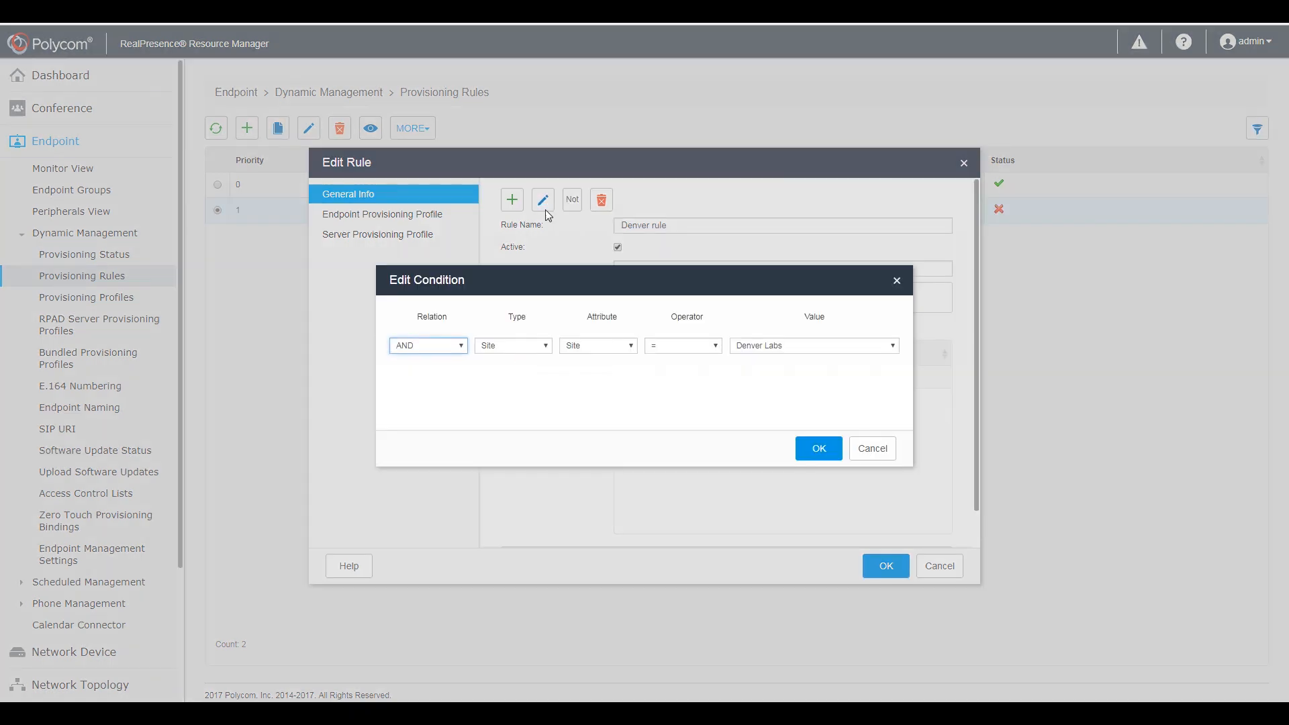
click(684, 352)
click(684, 351)
click(771, 350)
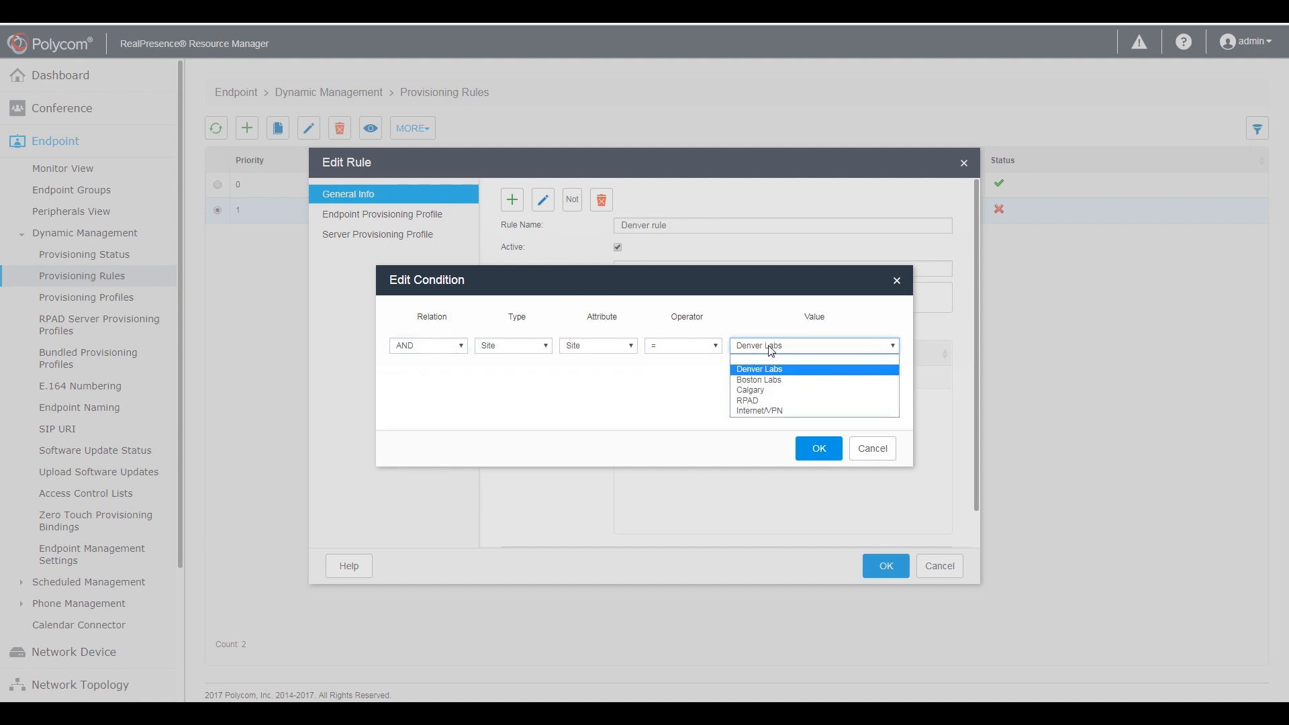
click(771, 349)
click(819, 448)
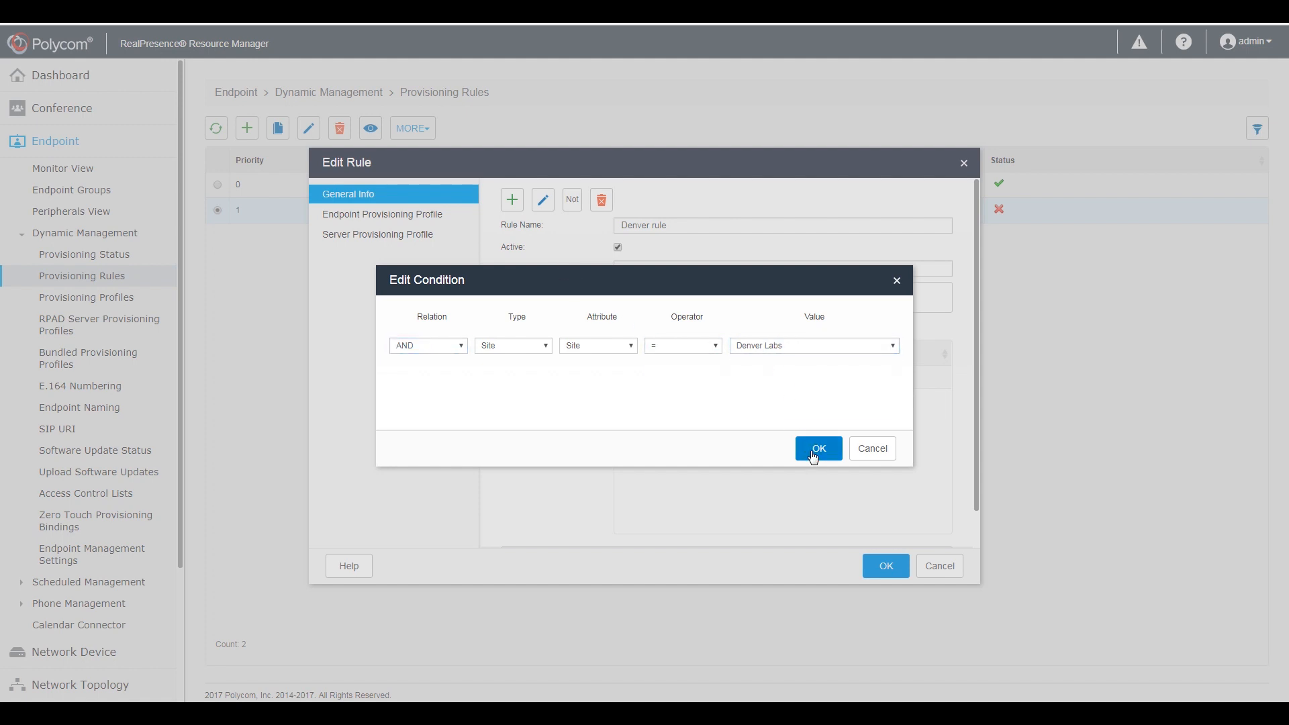
- Review the Denver rule's endpoint provisioning profiles, select the assigned Denver Labs Network Provisioning profile, and save the rule
click(412, 224)
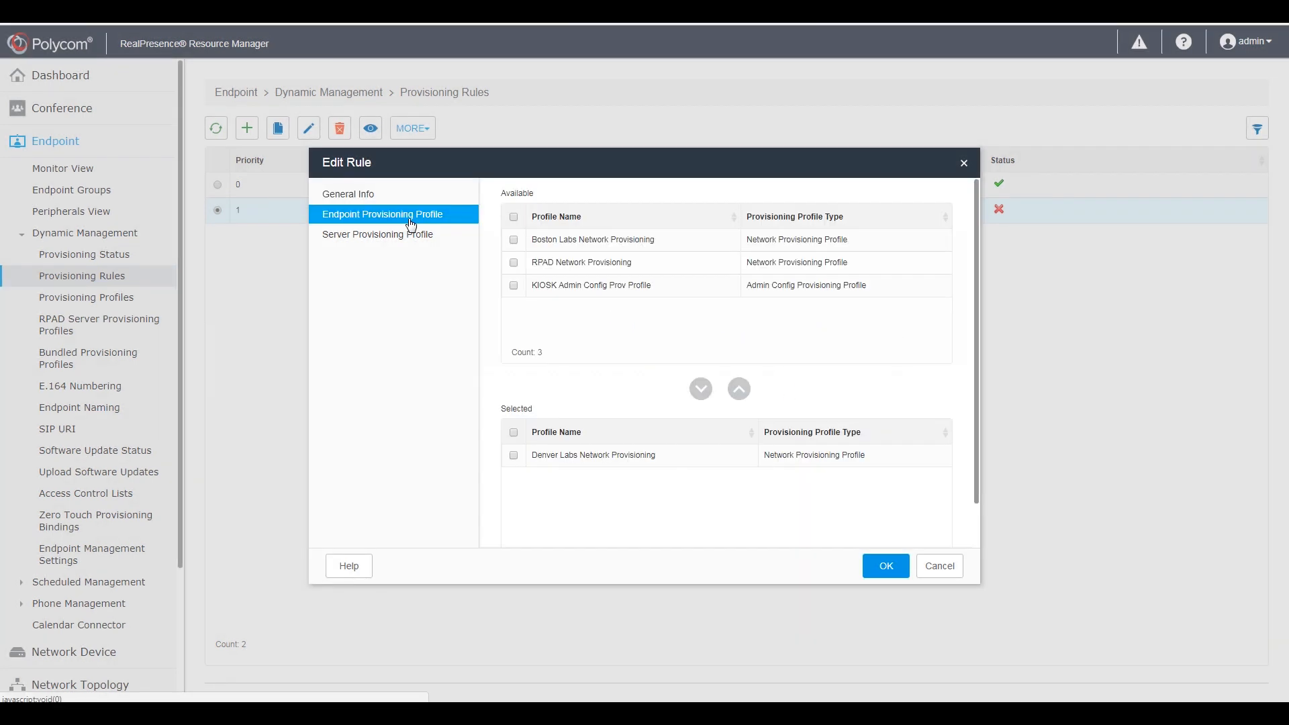
click(585, 461)
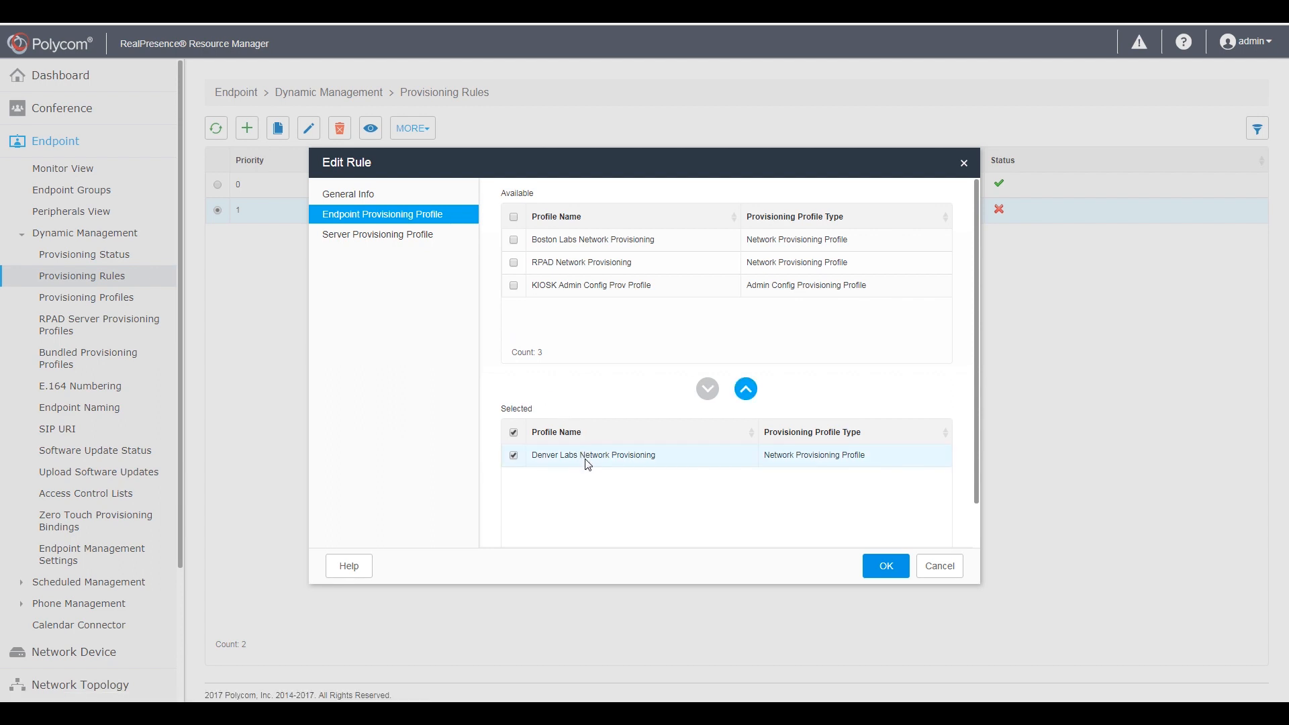
click(886, 567)
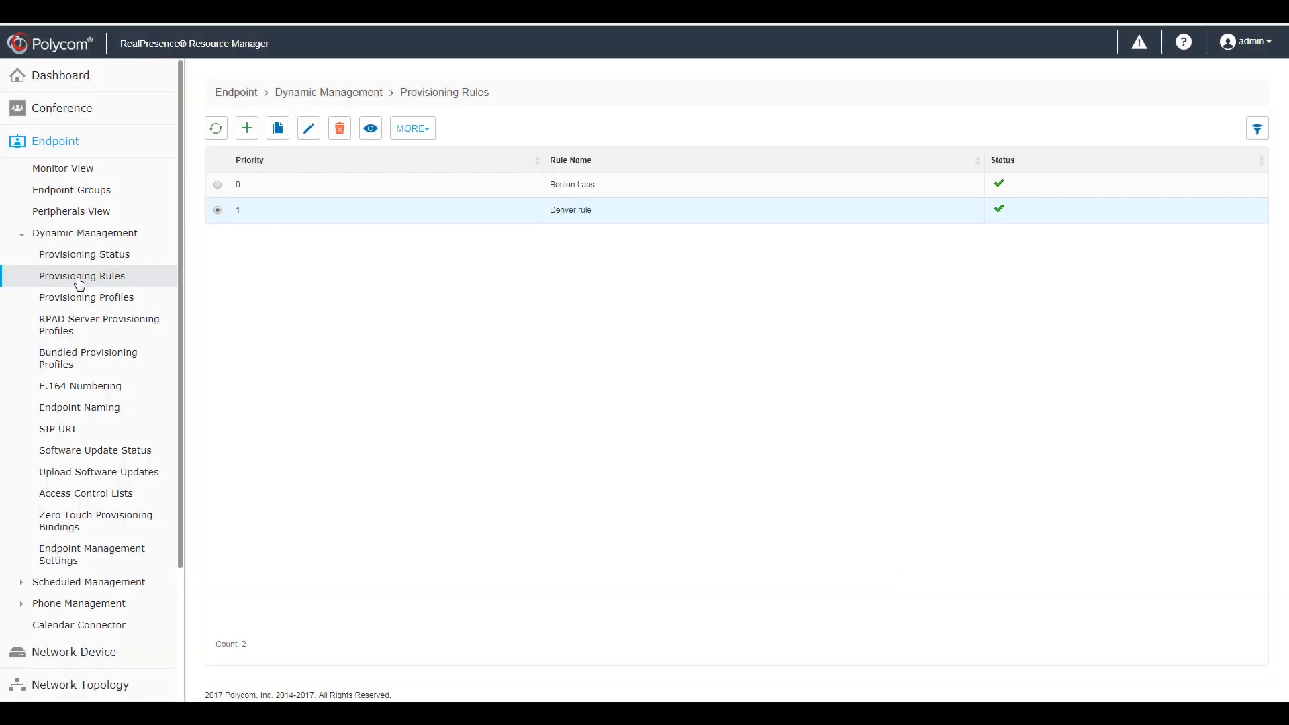
- View the list of Configuration Profiles under Phone Management
scroll(79, 283, down, 3)
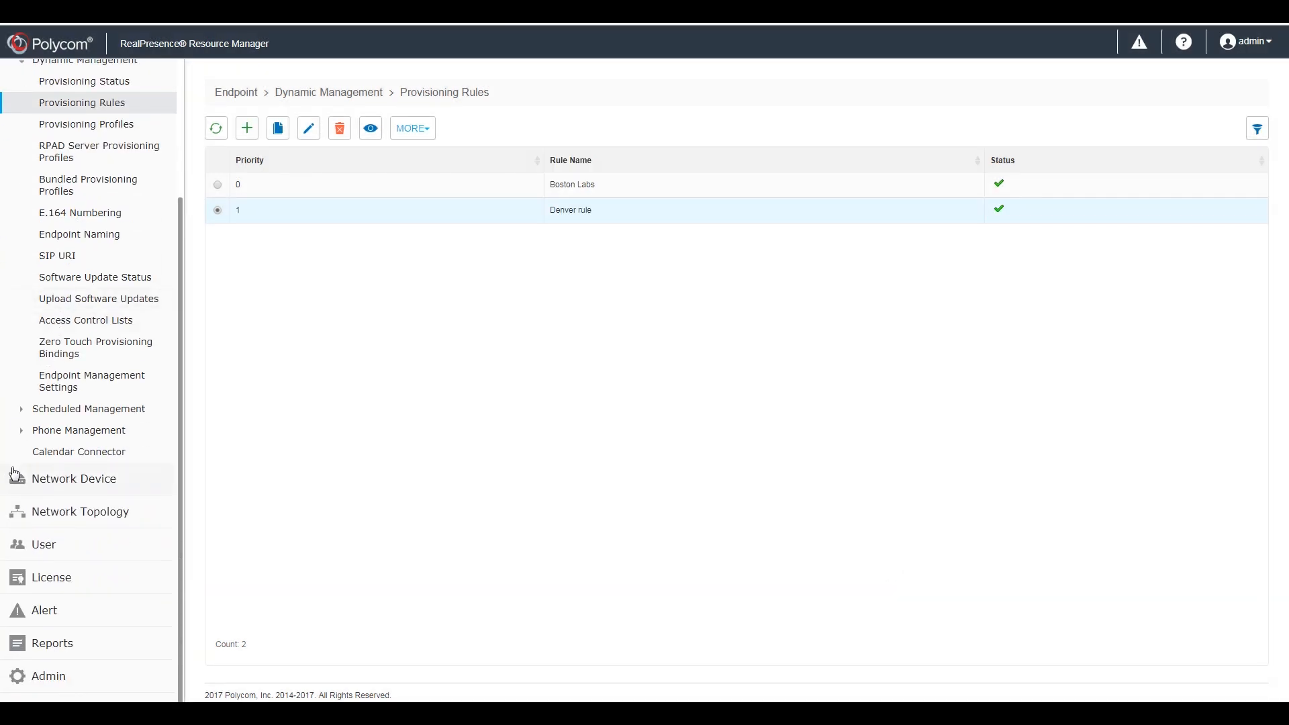
click(20, 435)
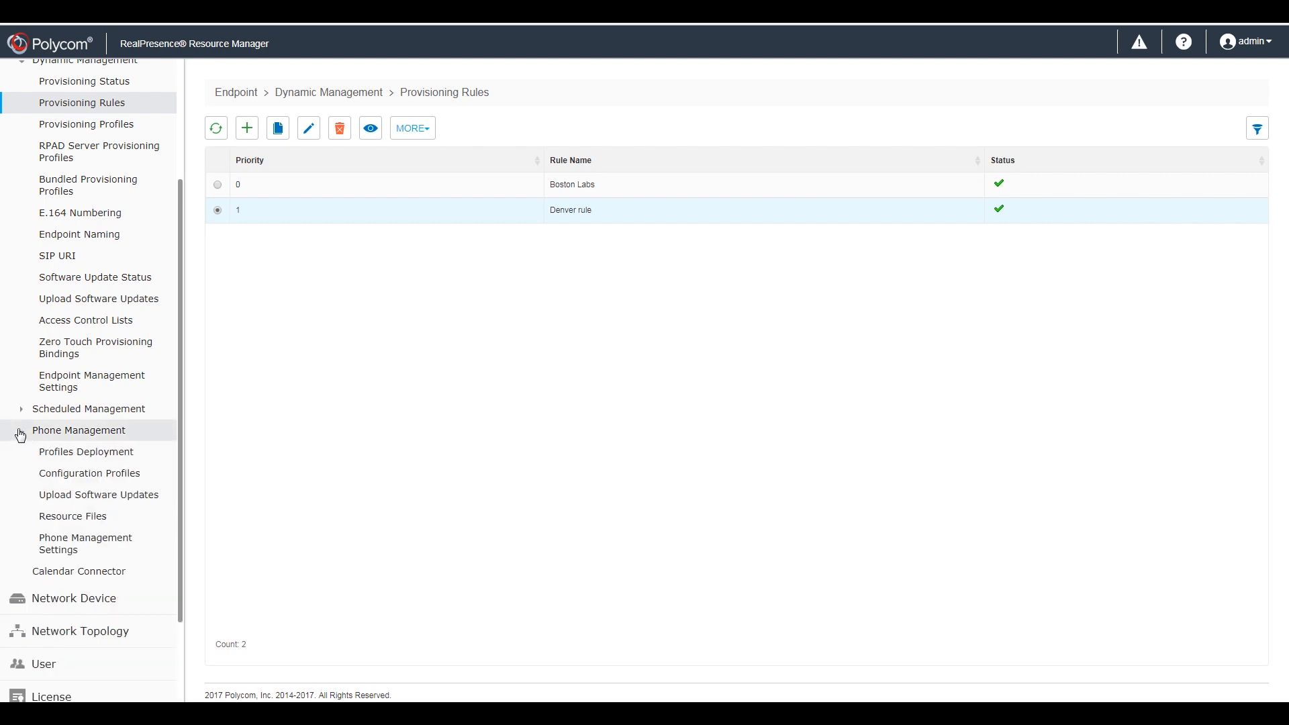
click(91, 478)
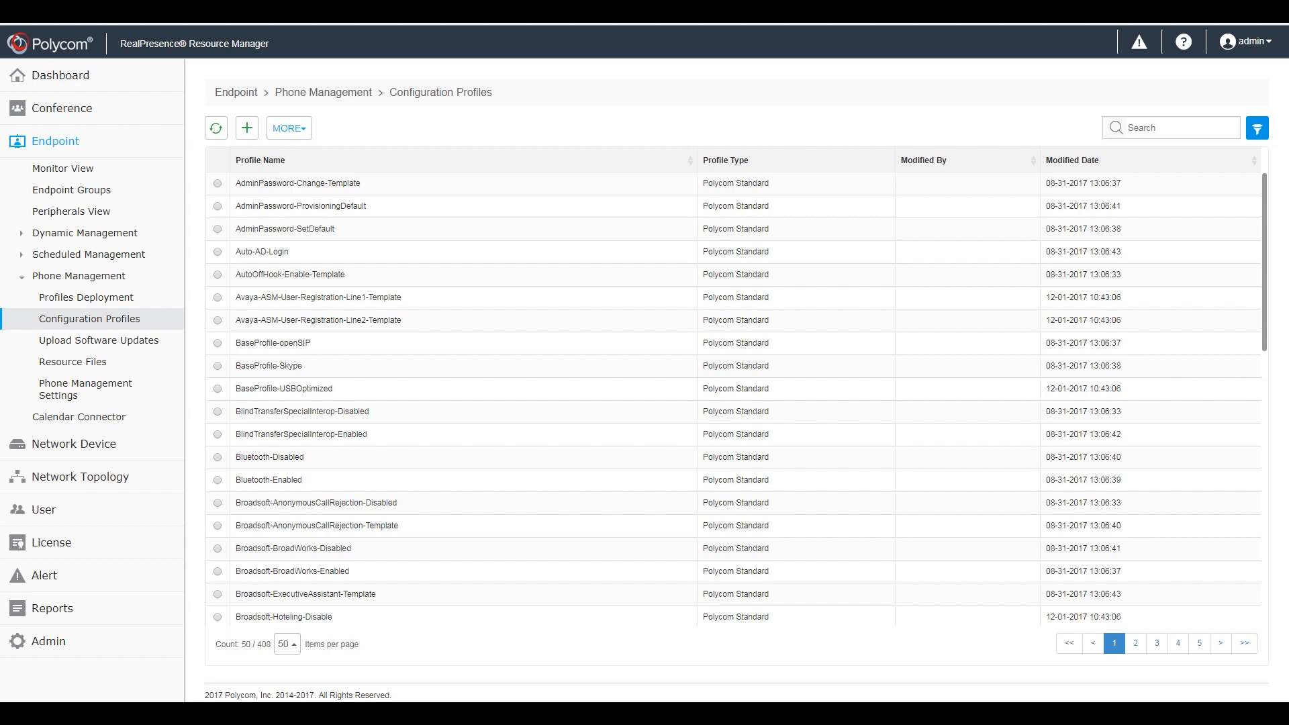
- Review Profiles Deployment for Global, Endpoint Groups, Endpoint Models, Sites and Endpoints, and return to the Dashboard
click(83, 298)
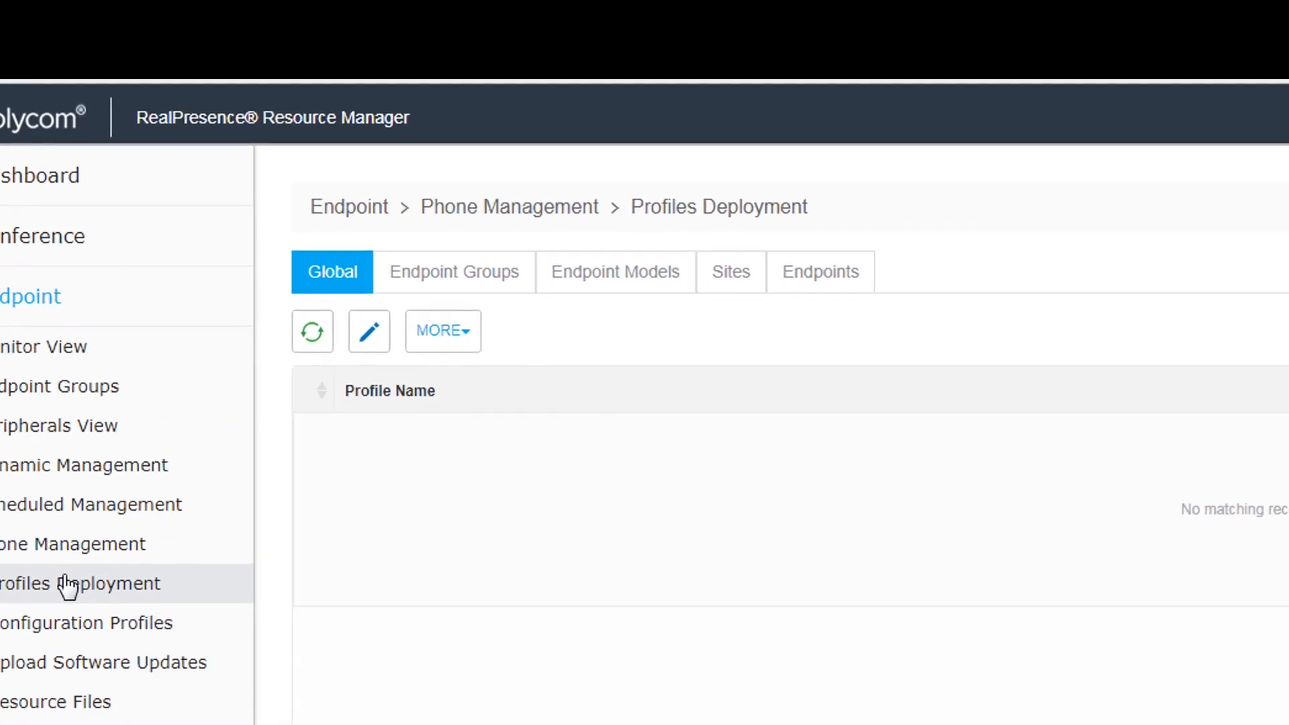
click(472, 275)
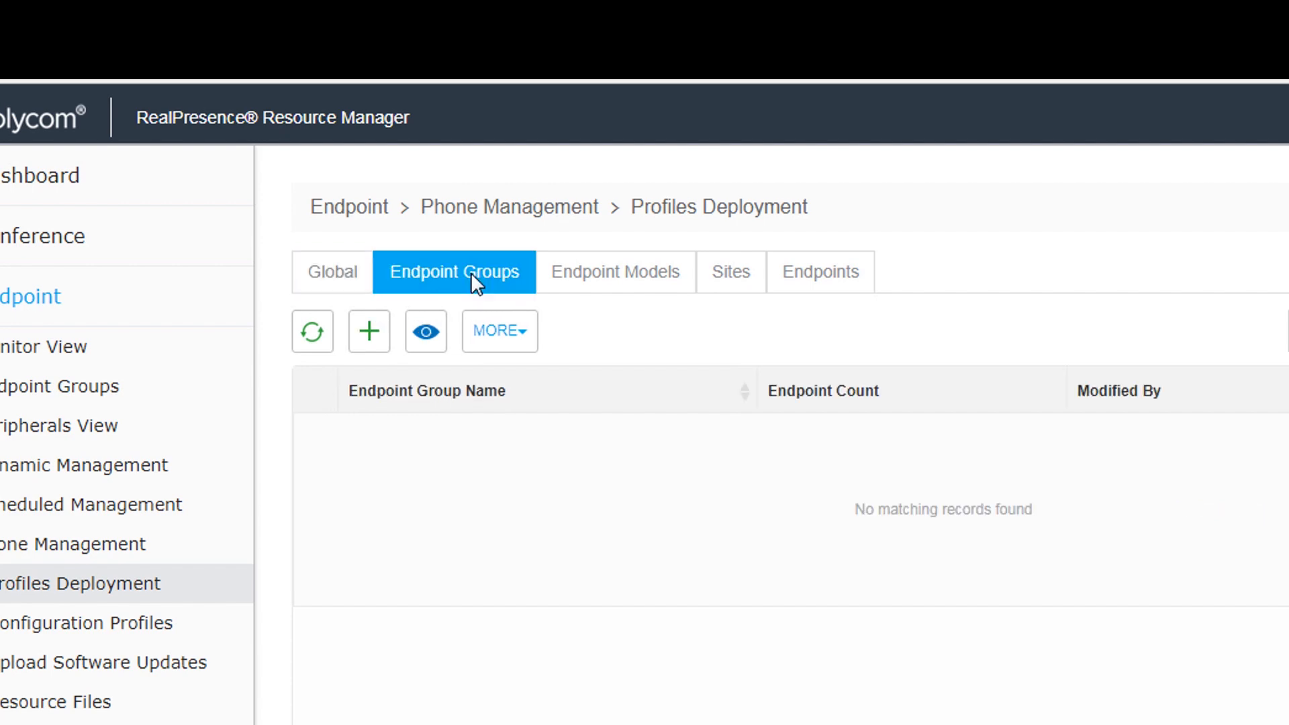
click(622, 288)
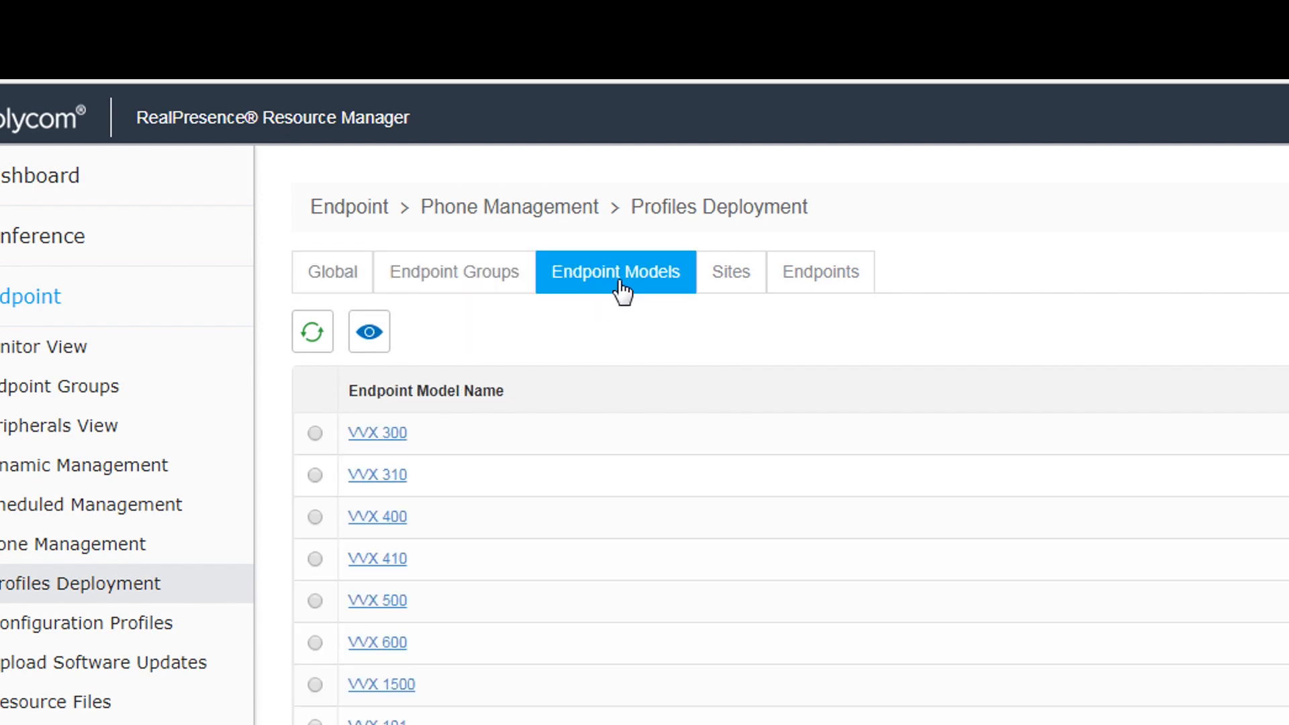
click(733, 288)
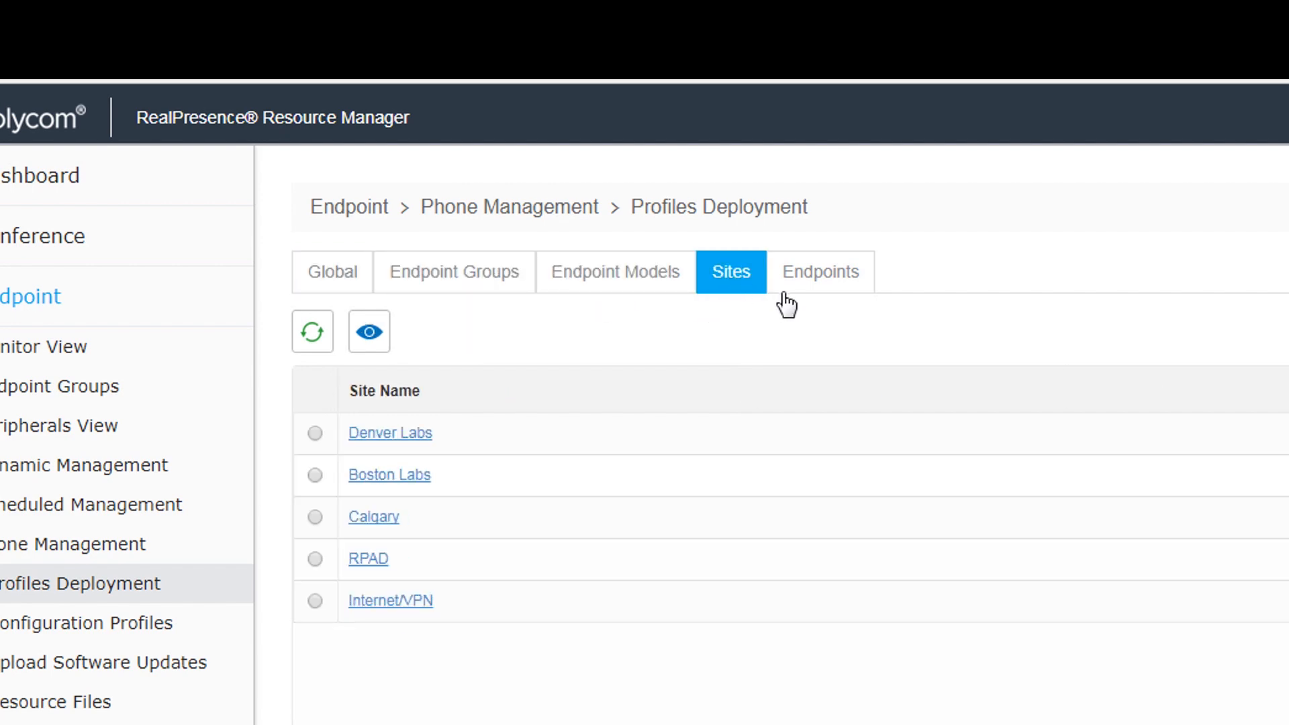
click(821, 268)
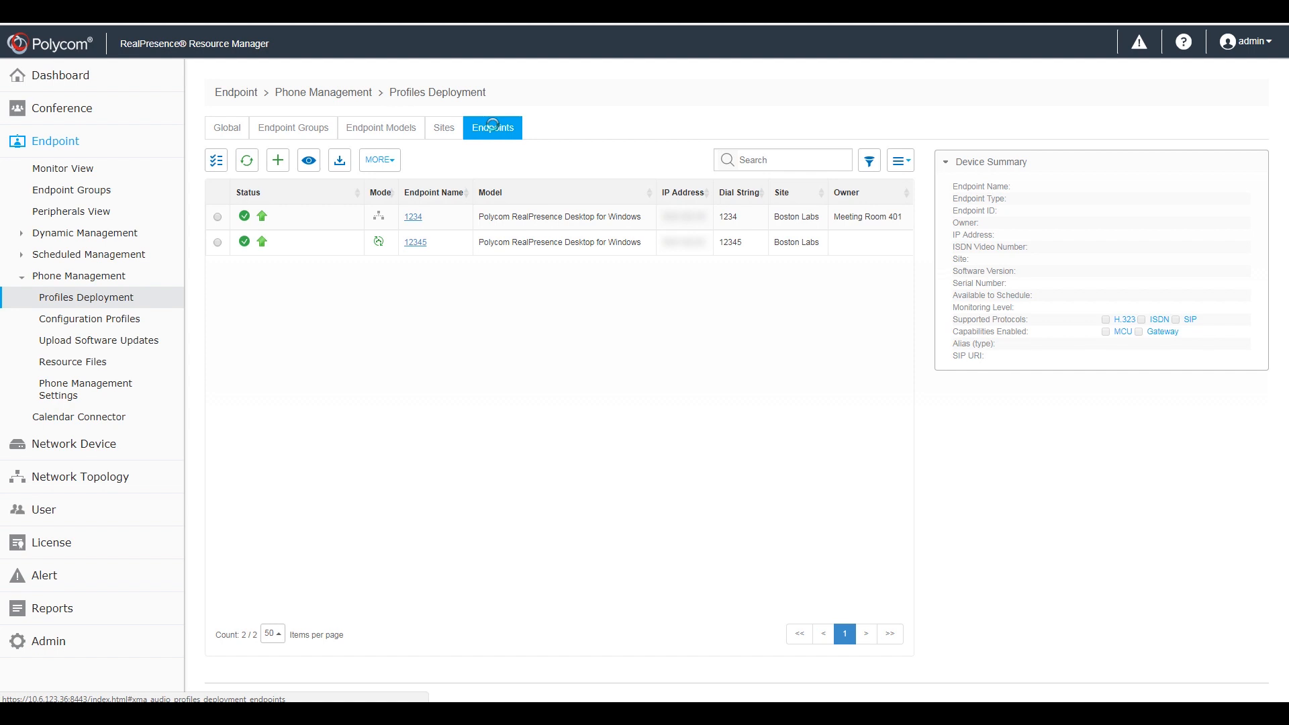
click(63, 77)
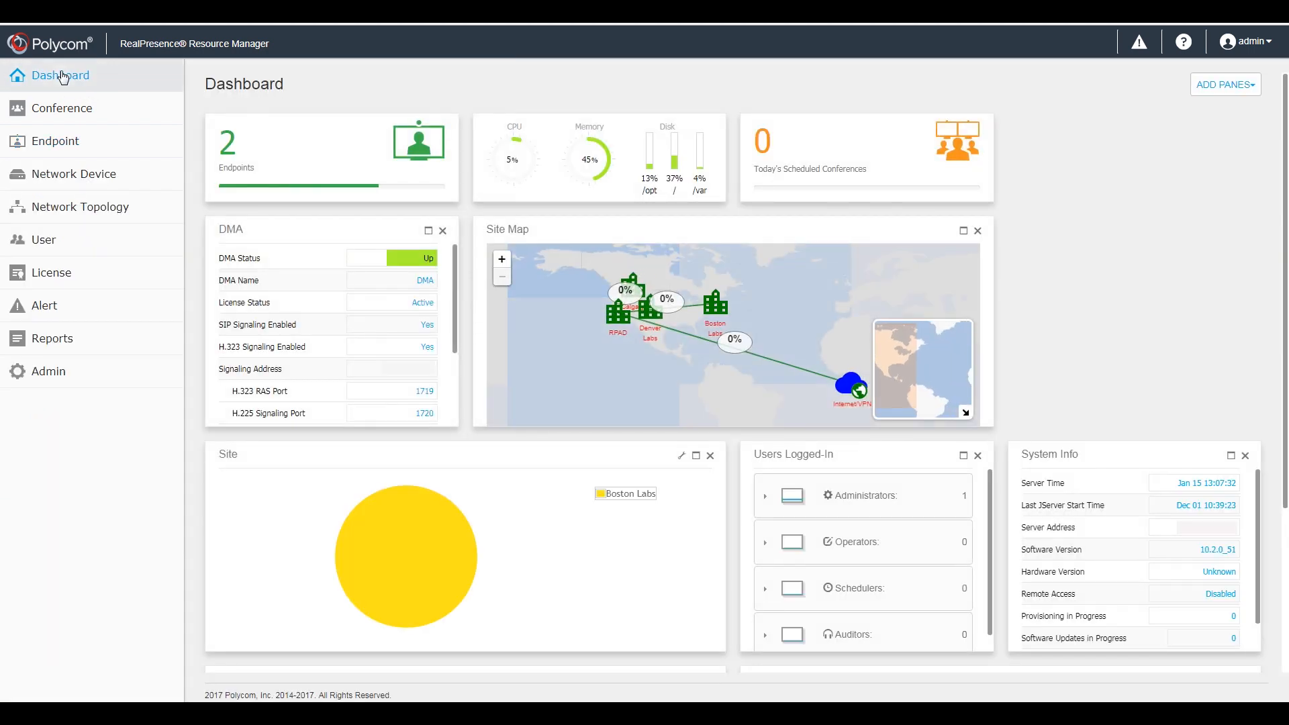